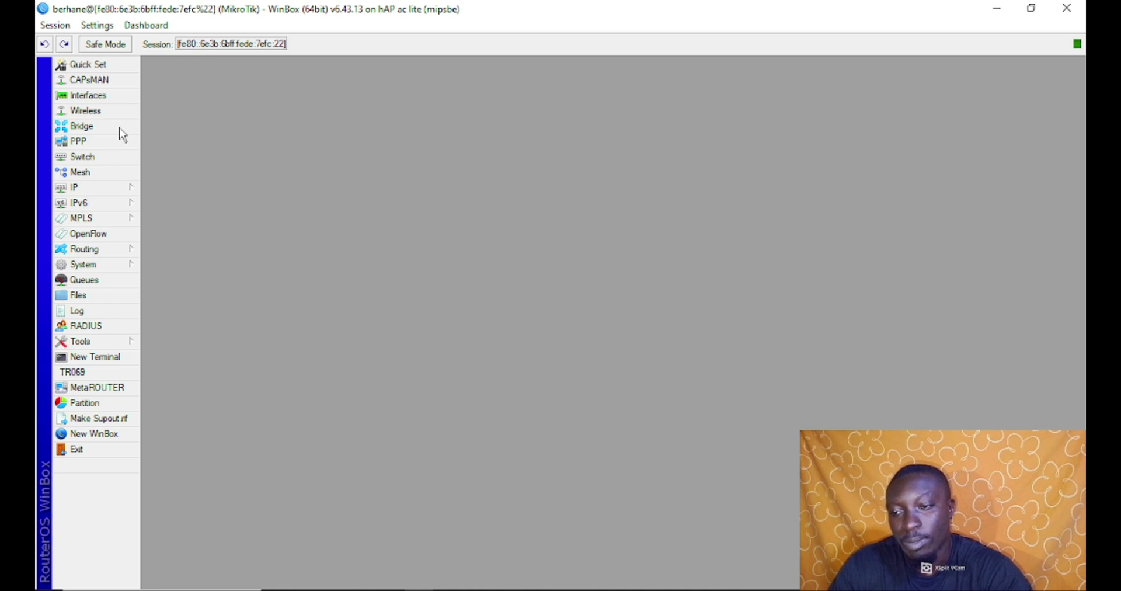
Review ether1's settings from the Interface List, then close both windows without changes
{"action": "left_click", "coordinate": [100, 97]}
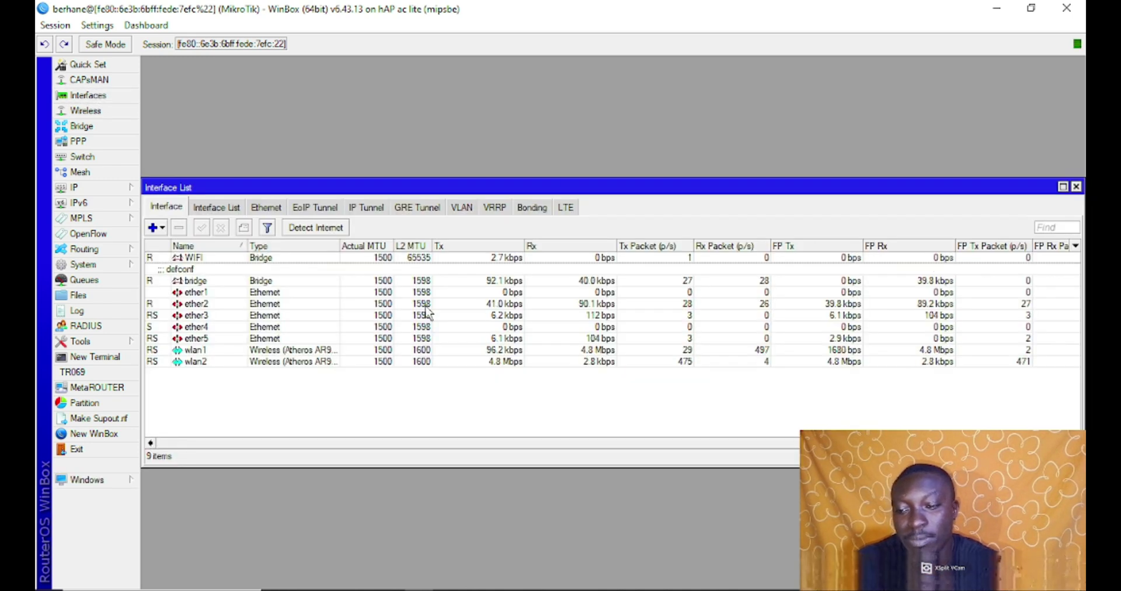
{"action": "left_click", "coordinate": [212, 304]}
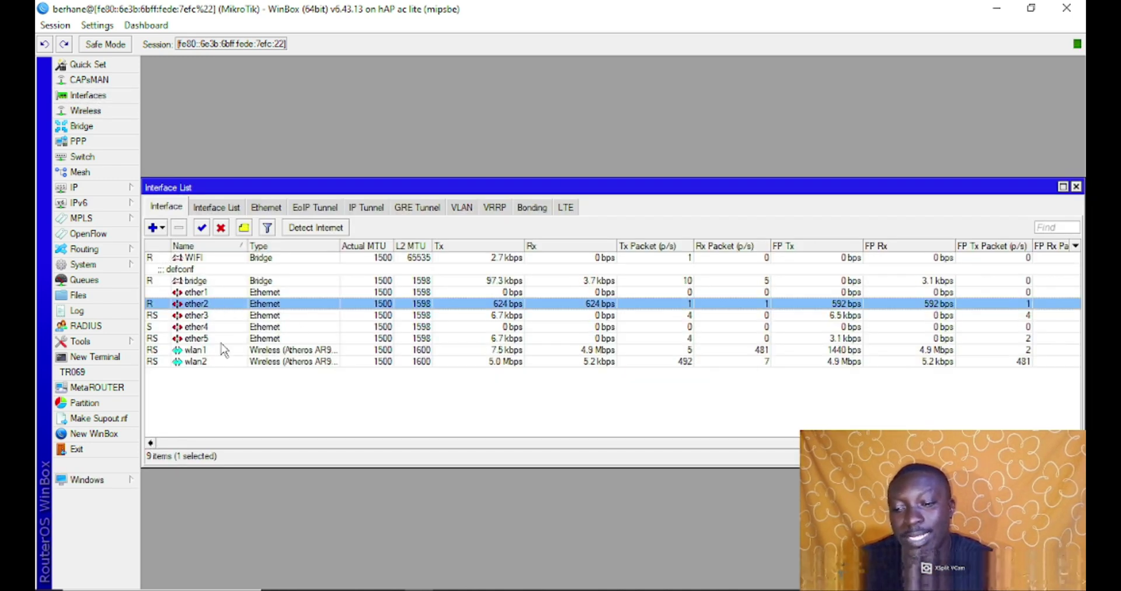
{"action": "left_click", "coordinate": [279, 292]}
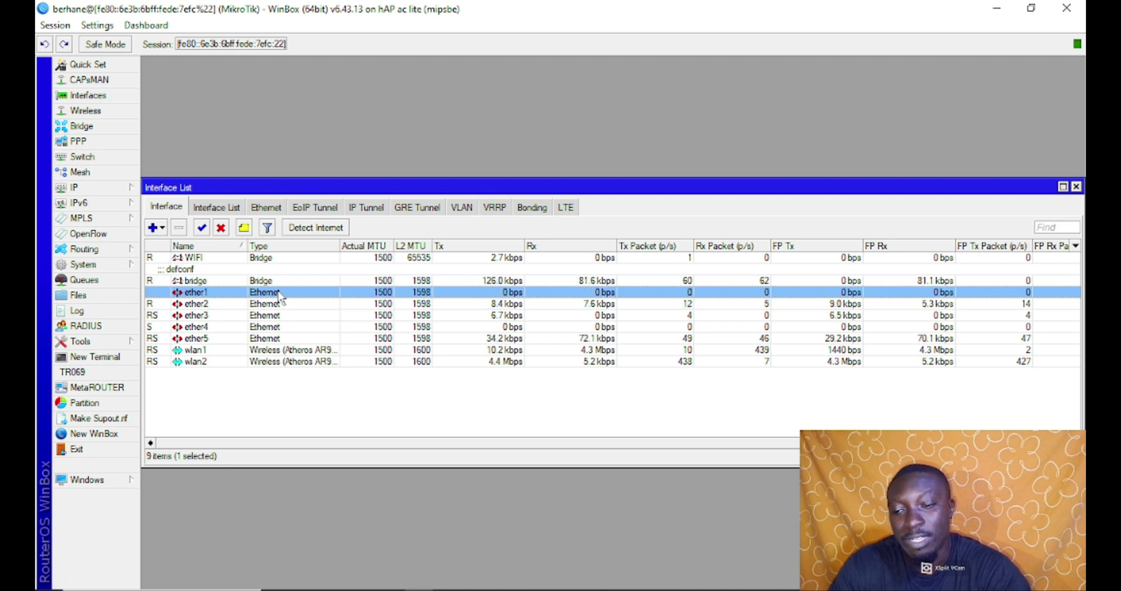
{"action": "double_click", "coordinate": [279, 292]}
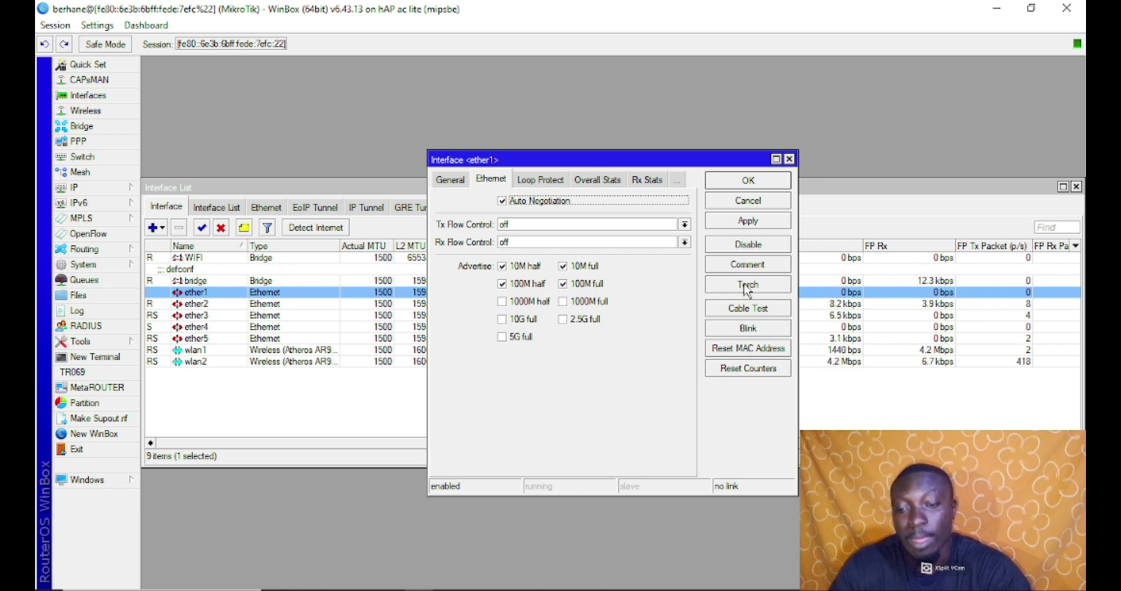
{"action": "left_click", "coordinate": [756, 200]}
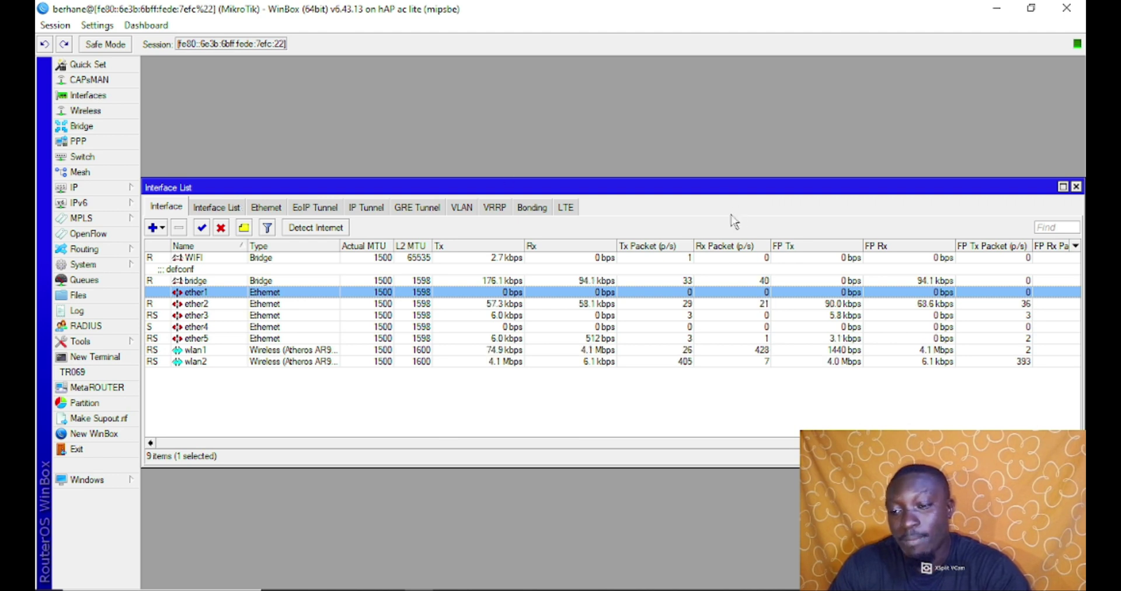
{"action": "left_click", "coordinate": [1076, 187]}
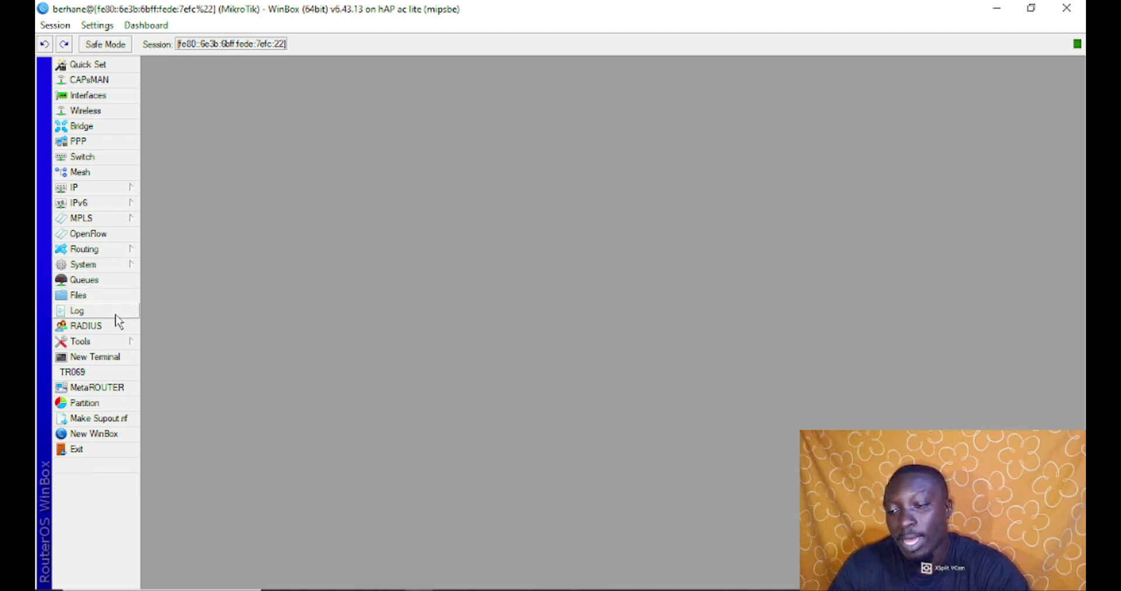
{"action": "left_click", "coordinate": [113, 343]}
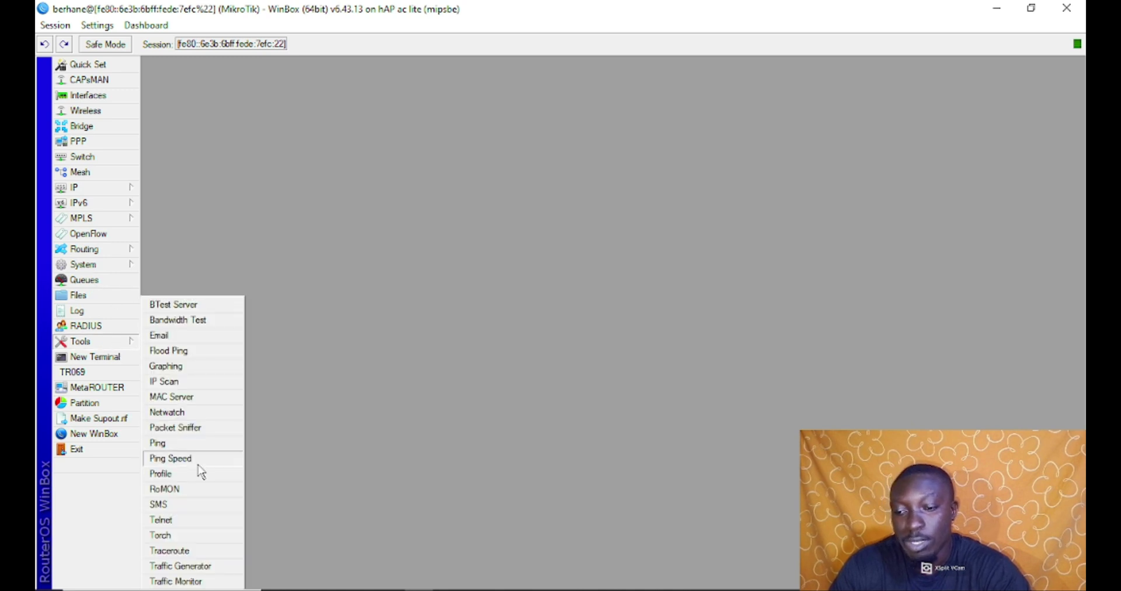
{"action": "left_click", "coordinate": [182, 535]}
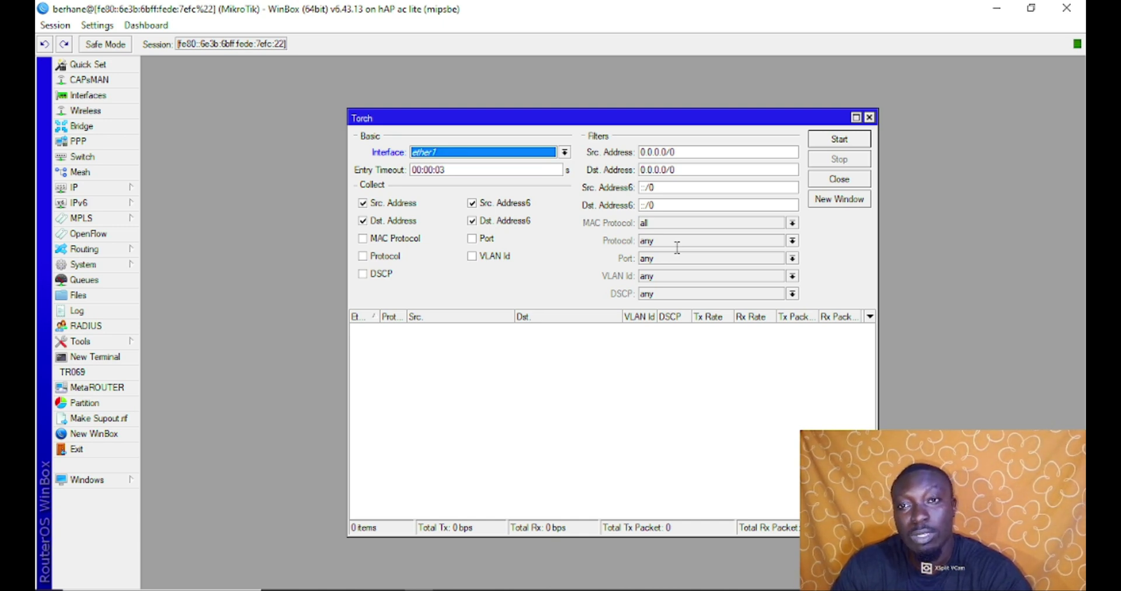
{"action": "left_click", "coordinate": [869, 118]}
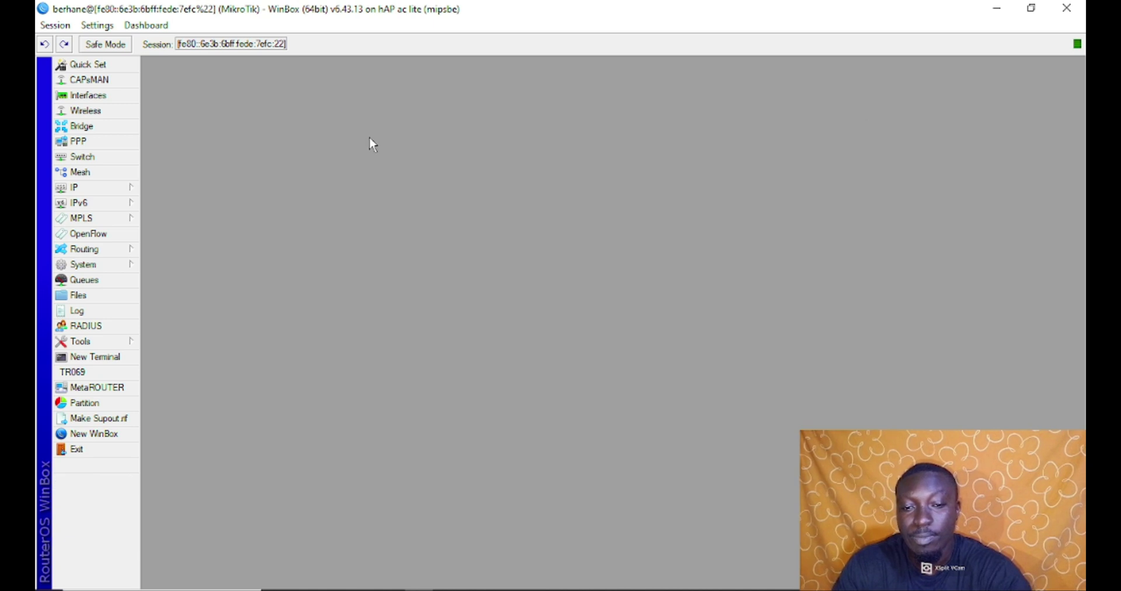
Reopen the Interface List showing all nine interfaces with live Tx and Rx rates
{"action": "left_click", "coordinate": [86, 95]}
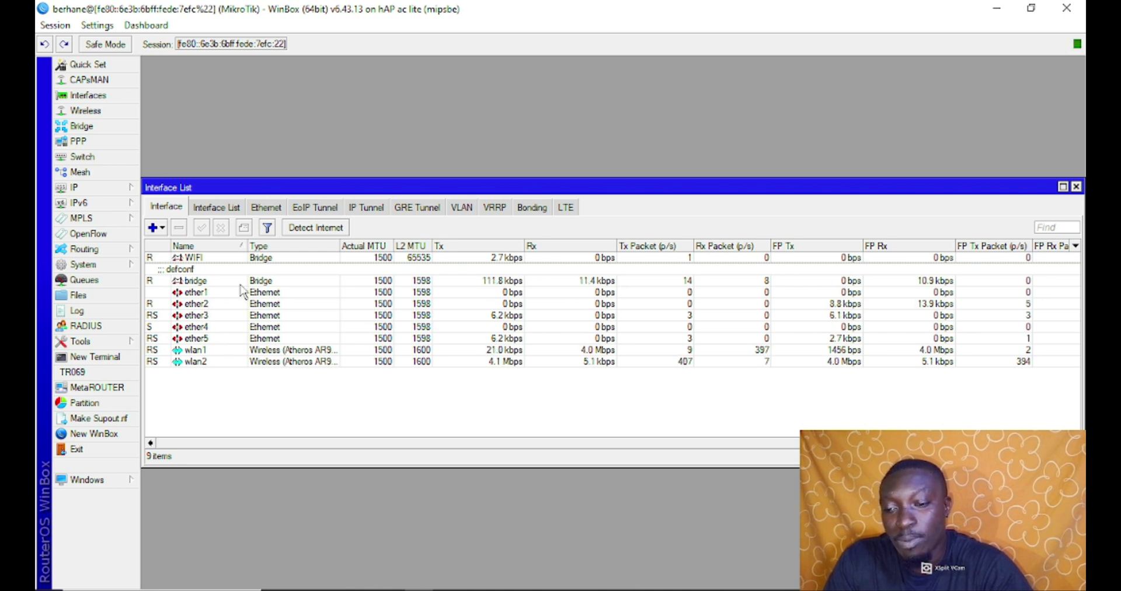
Open the bridge interface's settings window and maximize it
{"action": "left_click", "coordinate": [214, 281]}
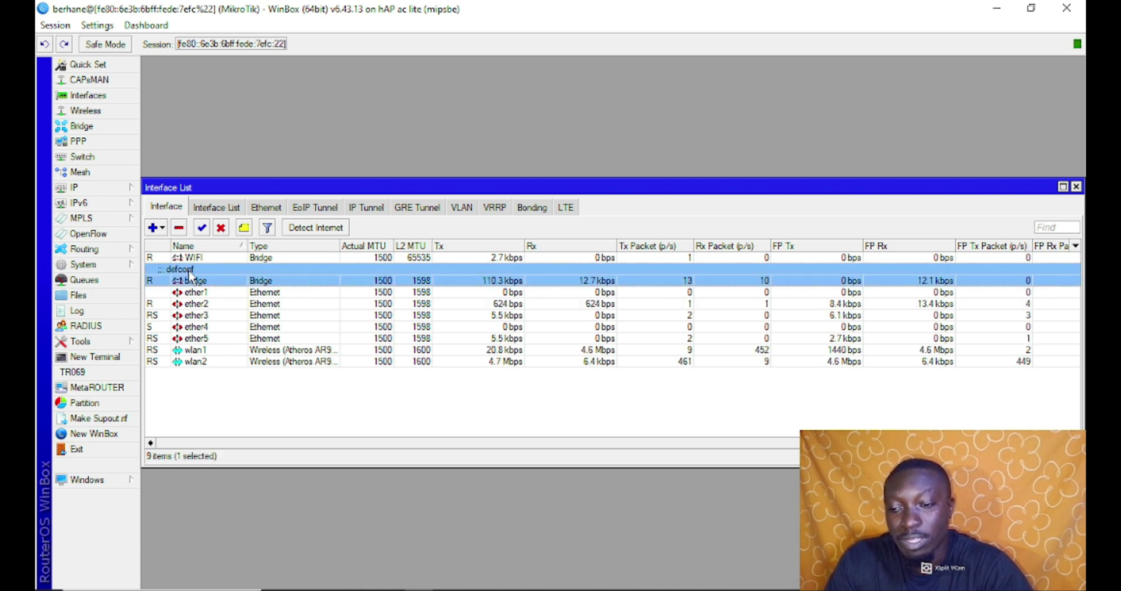
{"action": "double_click", "coordinate": [226, 286]}
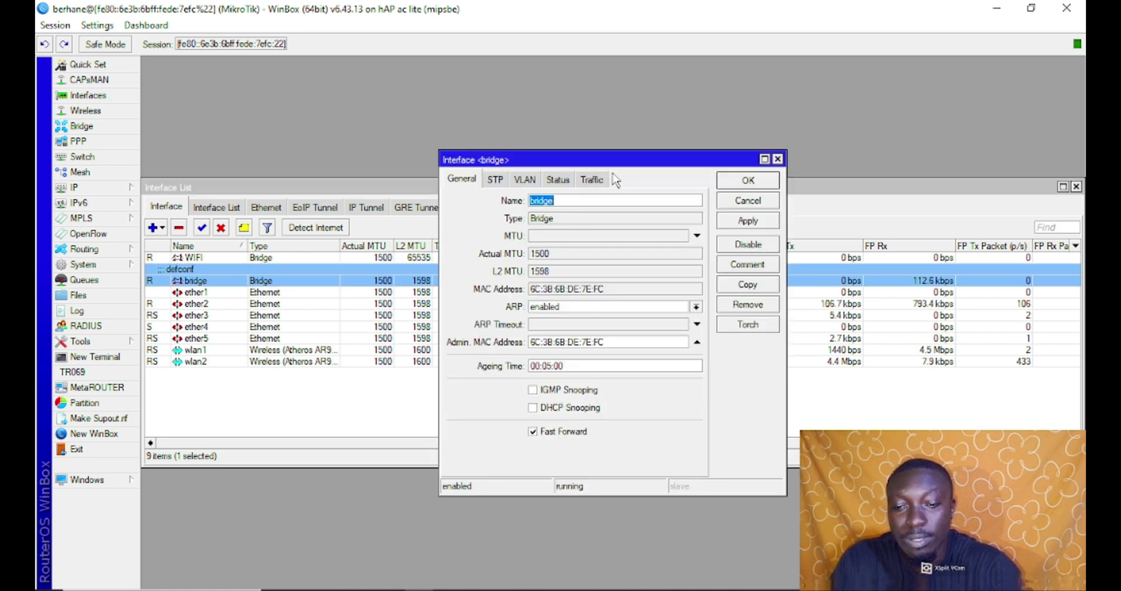
{"action": "left_click", "coordinate": [764, 159]}
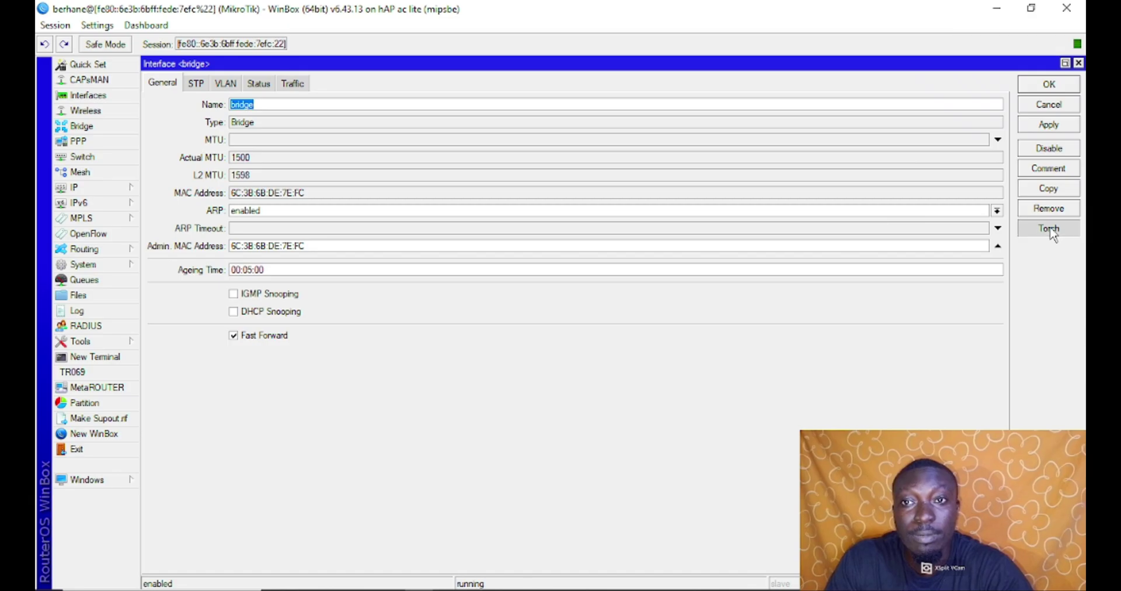
Run Torch on the bridge interface and stop it after 6 flows, keeping bridge selected
{"action": "left_click", "coordinate": [1016, 223]}
{"action": "left_click_drag", "start_coordinate": [572, 126], "coordinate": [544, 126]}
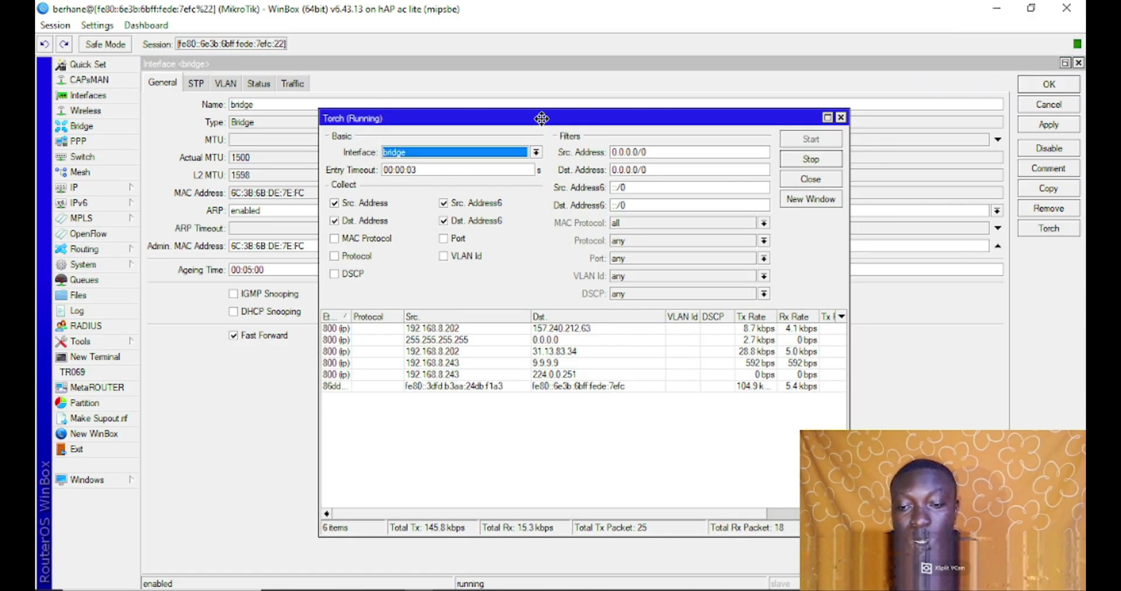
{"action": "left_click", "coordinate": [833, 159]}
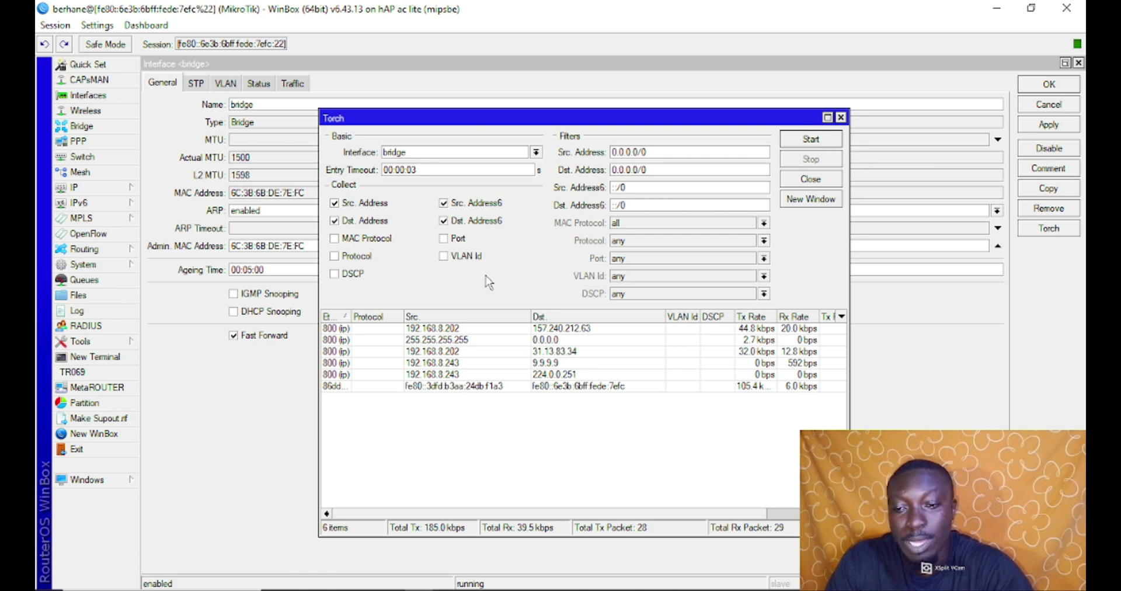
{"action": "left_click", "coordinate": [536, 152]}
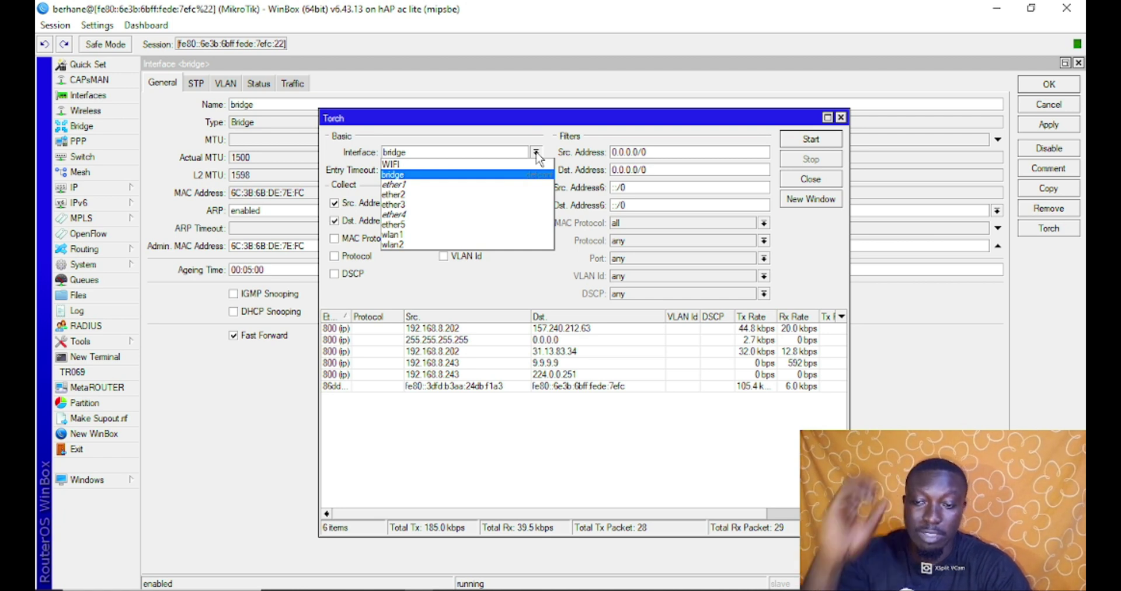
{"action": "left_click", "coordinate": [466, 174]}
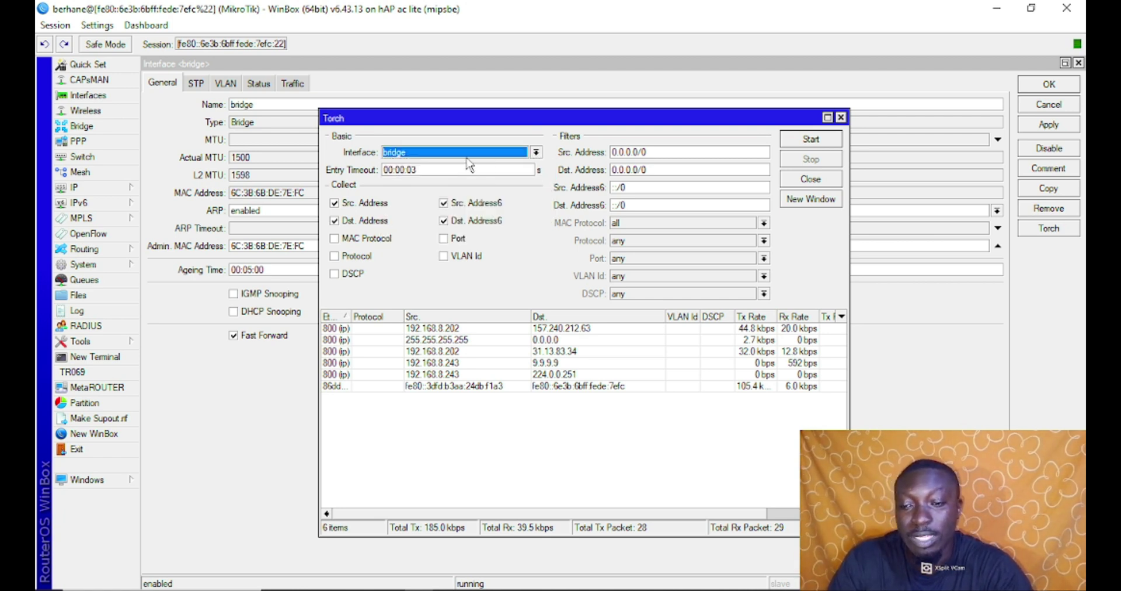
{"action": "left_click", "coordinate": [412, 171]}
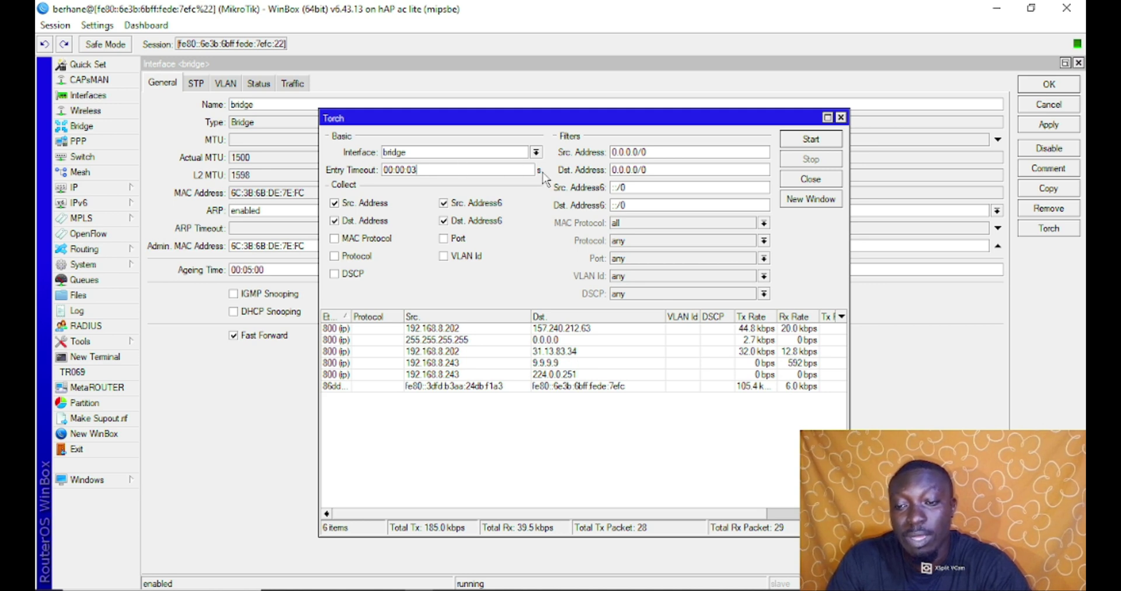
Change Torch's Entry Timeout from 00:00:03 to 00:30:03
{"action": "left_click", "coordinate": [405, 168]}
{"action": "key", "text": "BackSpace"}
{"action": "key", "text": "BackSpace"}
{"action": "key", "text": "BackSpace"}
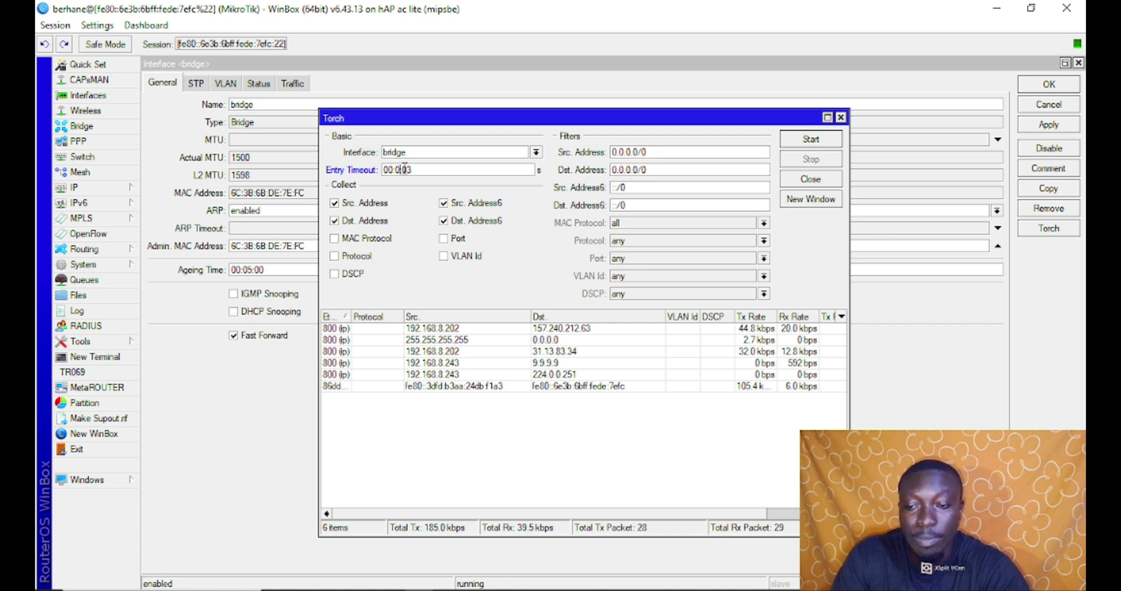
{"action": "type", "text": "30:"}
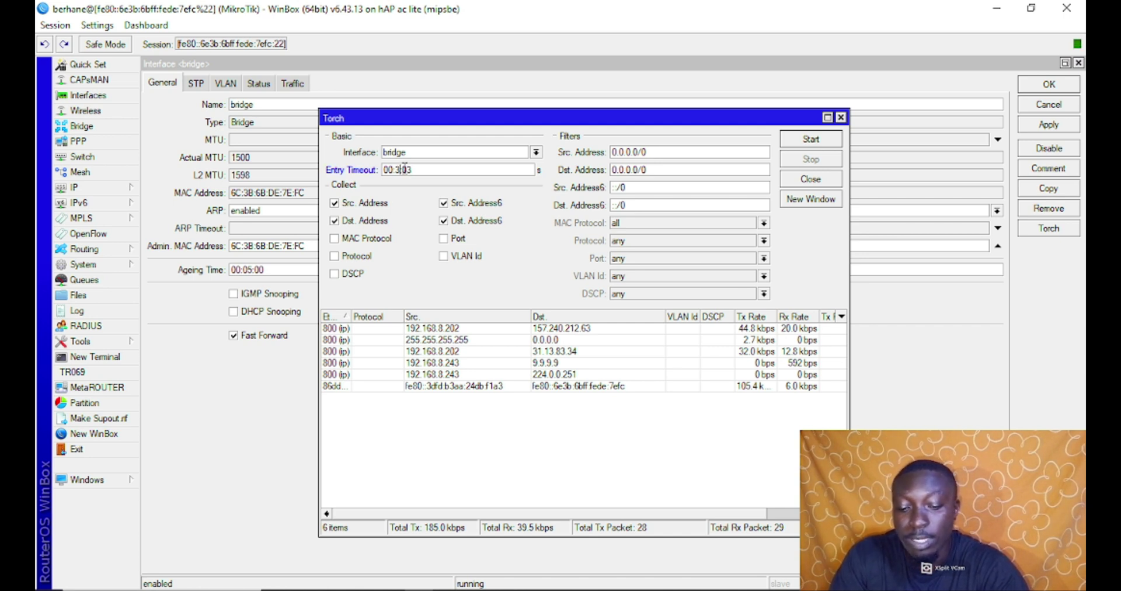
Tick MAC Protocol, Protocol, DSCP, Port and VLAN Id under Collect
{"action": "left_click", "coordinate": [335, 239]}
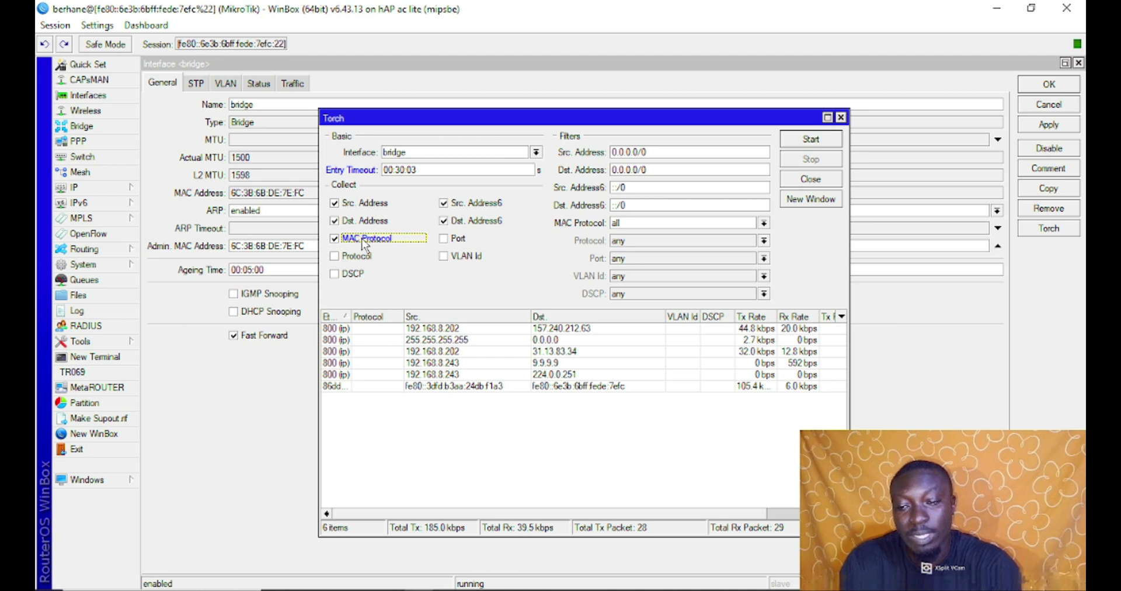
{"action": "left_click", "coordinate": [336, 258]}
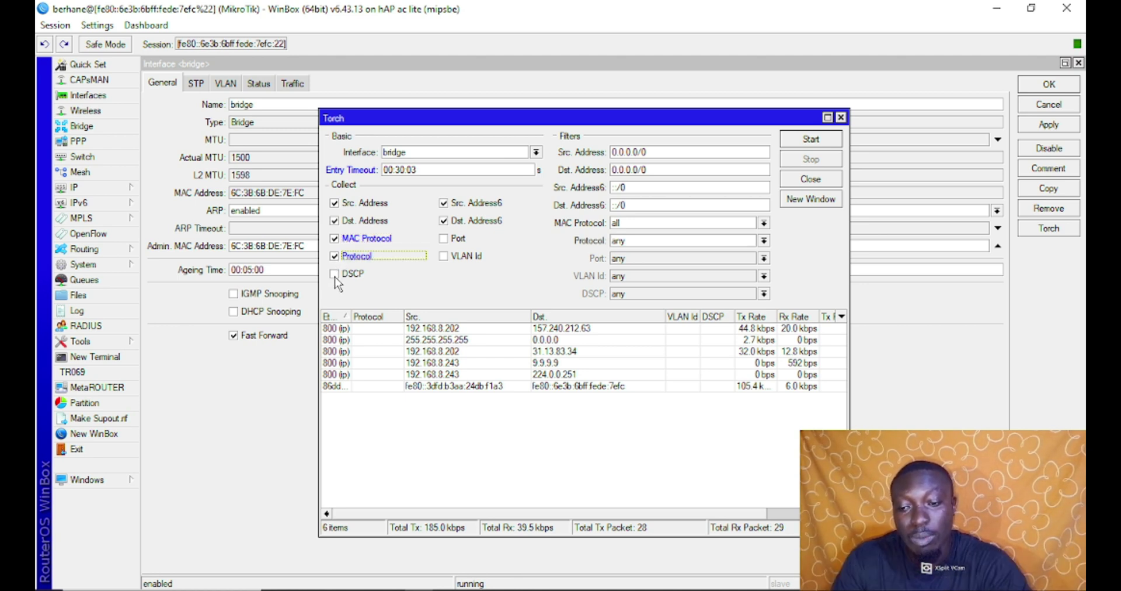
{"action": "left_click", "coordinate": [334, 274]}
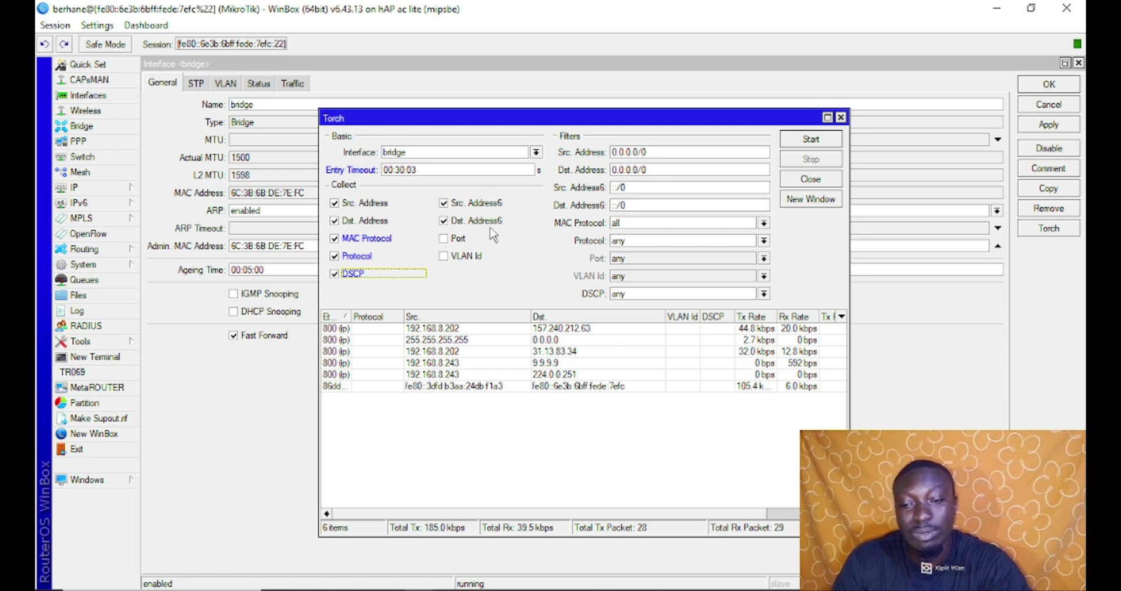
{"action": "left_click", "coordinate": [445, 239]}
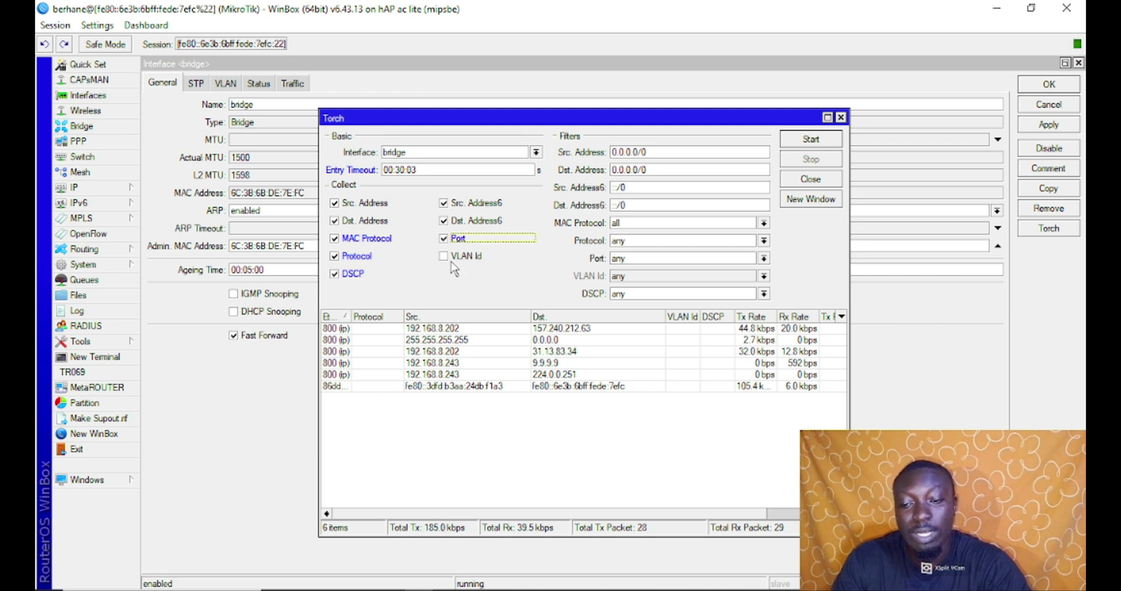
{"action": "left_click", "coordinate": [449, 260]}
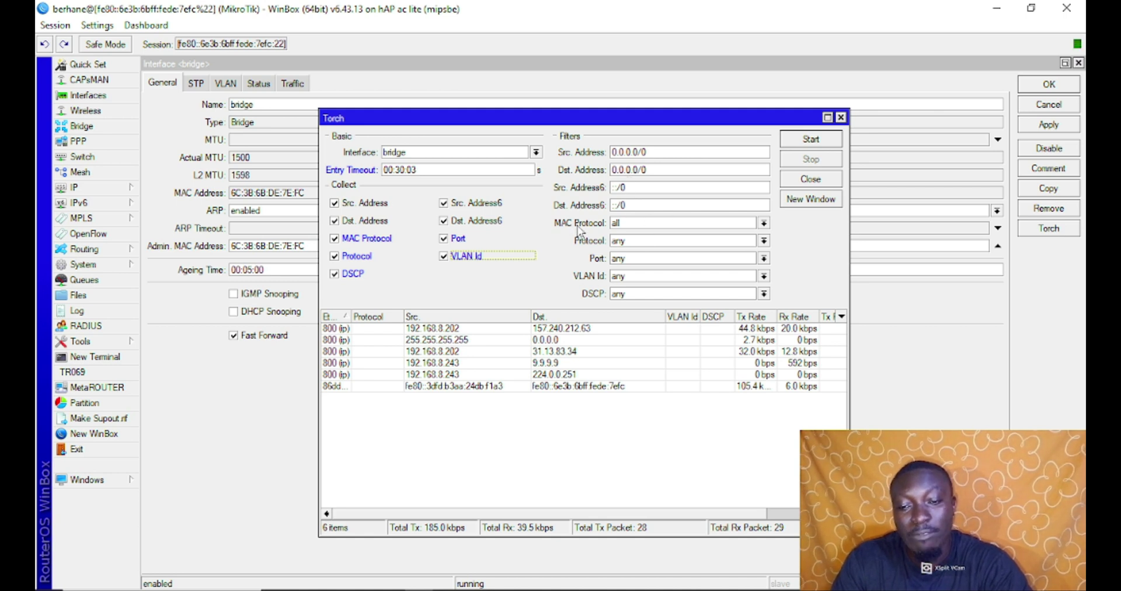
{"action": "left_click", "coordinate": [764, 223]}
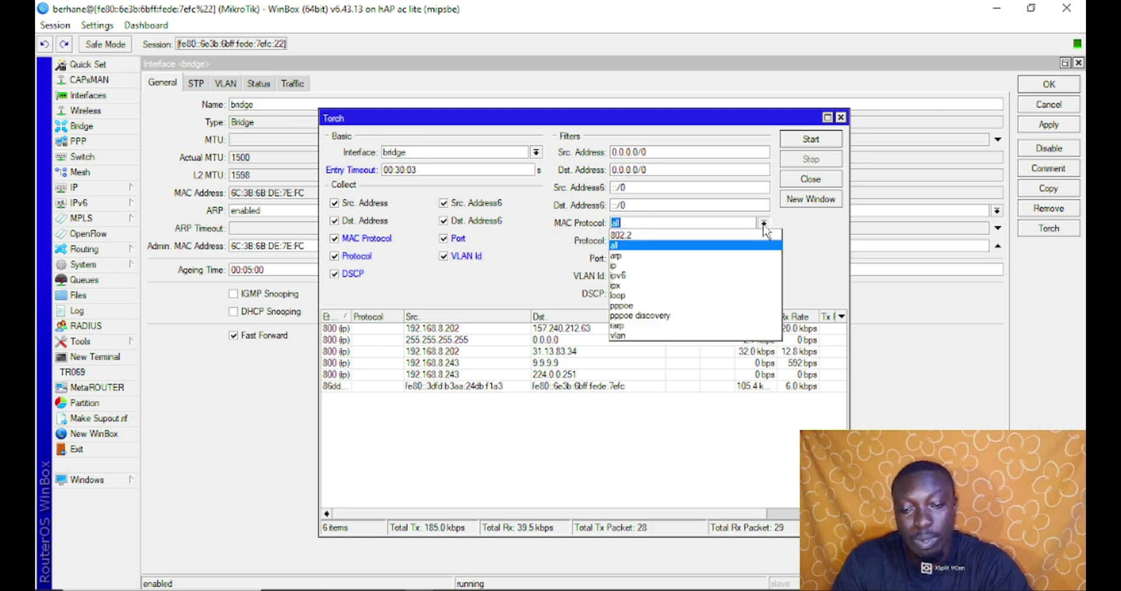
Keep the MAC Protocol filter at all and the Protocol filter at any
{"action": "left_click", "coordinate": [634, 250]}
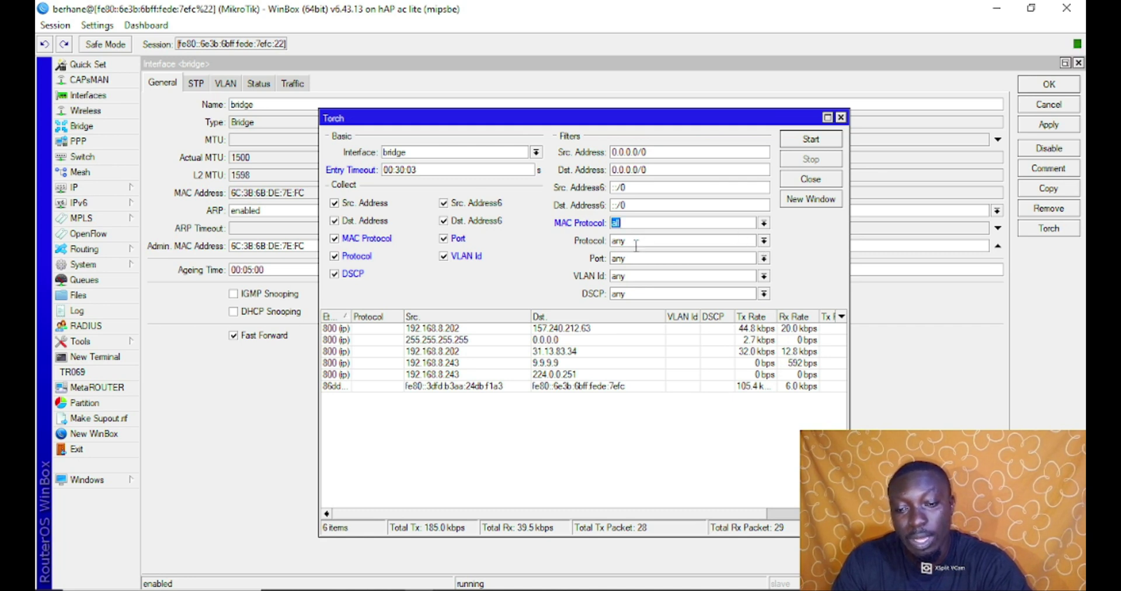
{"action": "left_click", "coordinate": [764, 241]}
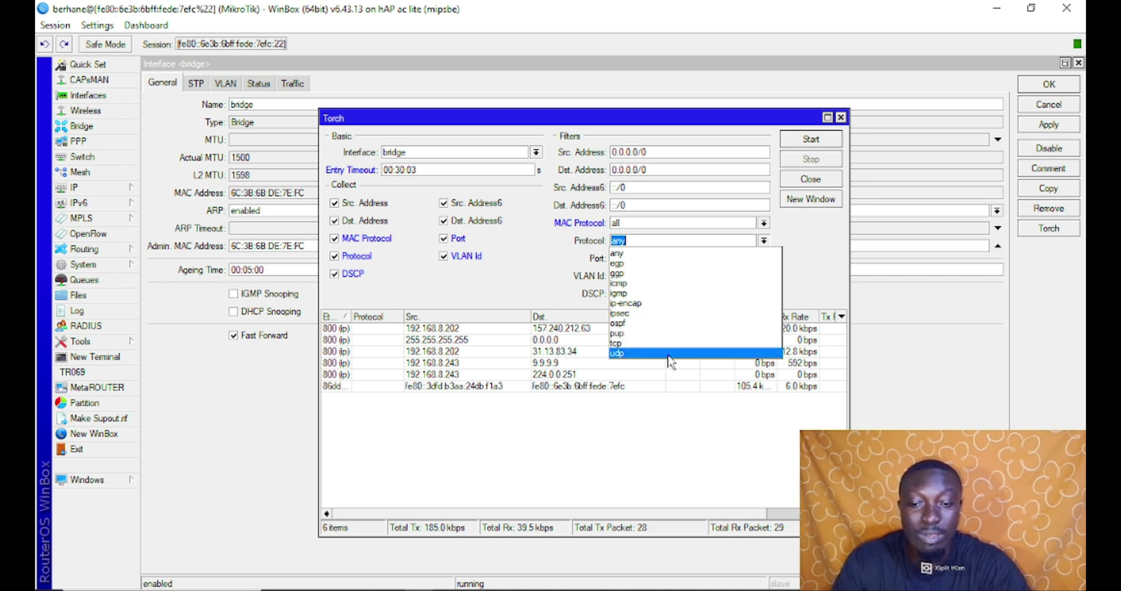
{"action": "left_click", "coordinate": [804, 244]}
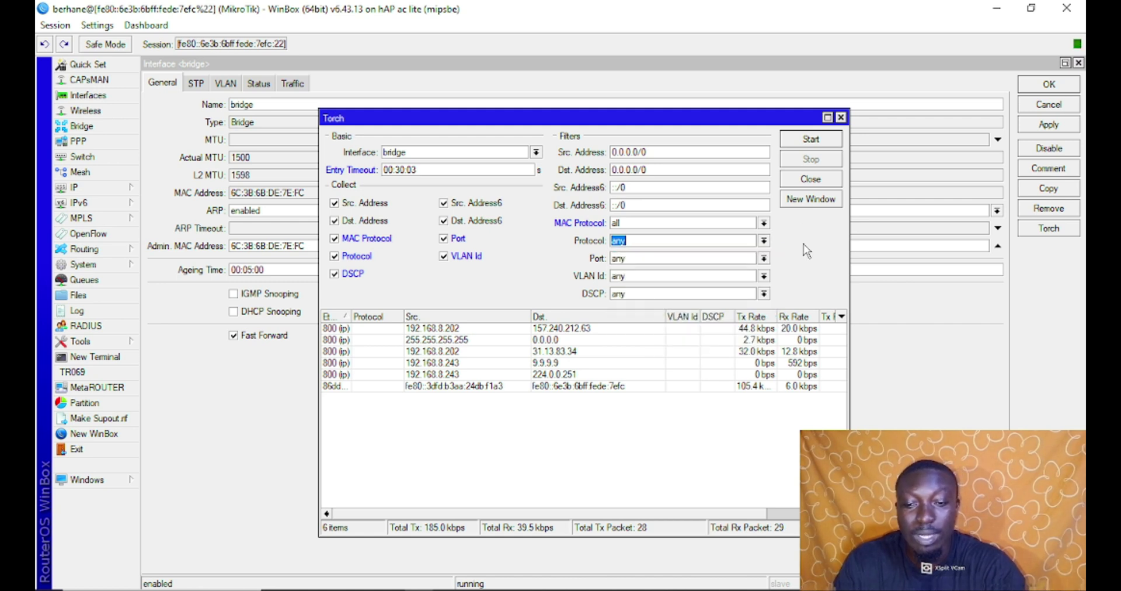
{"action": "left_click", "coordinate": [763, 241]}
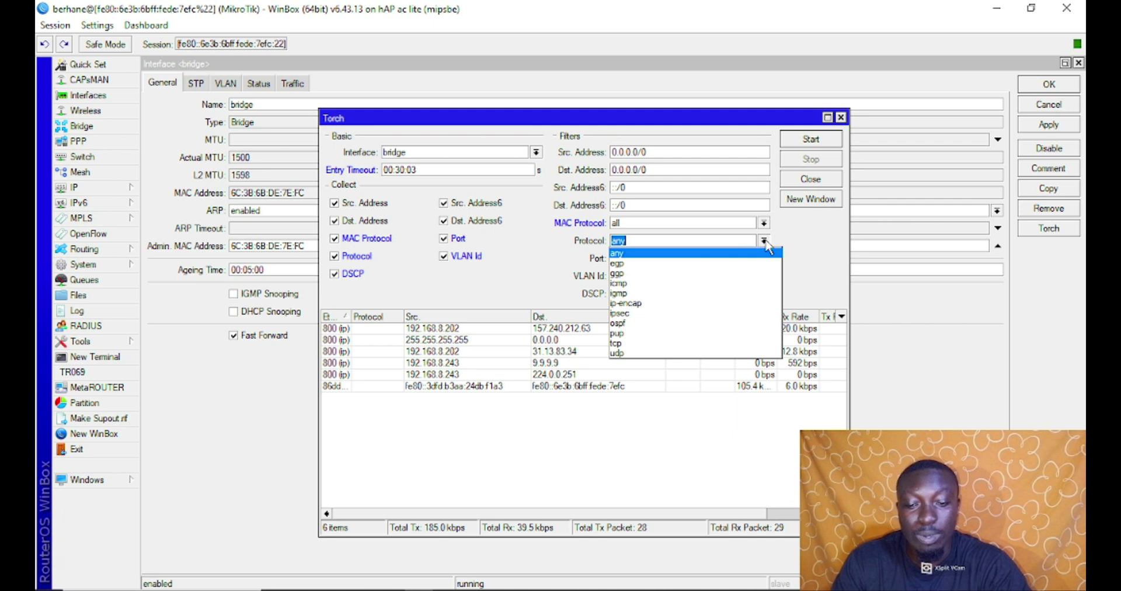
{"action": "left_click", "coordinate": [798, 246]}
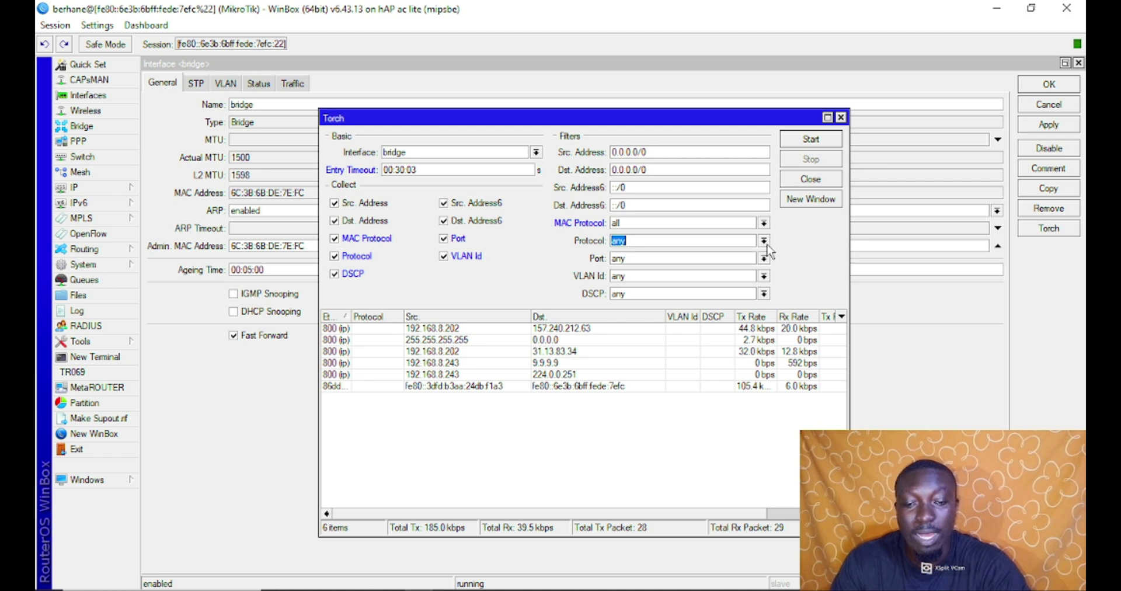
{"action": "left_click", "coordinate": [747, 246]}
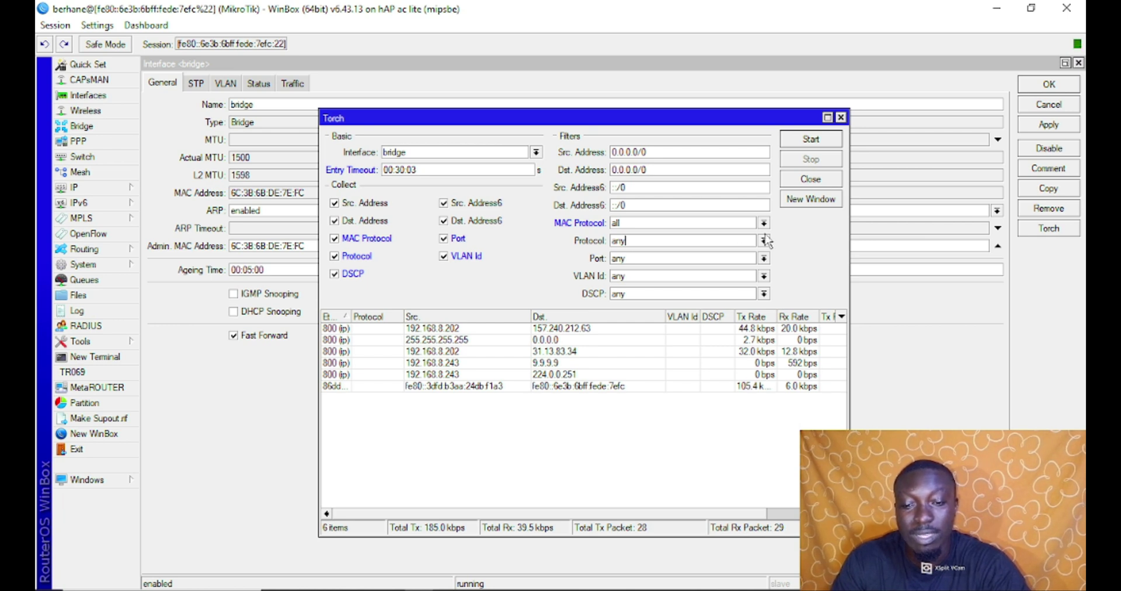
{"action": "left_click", "coordinate": [763, 258]}
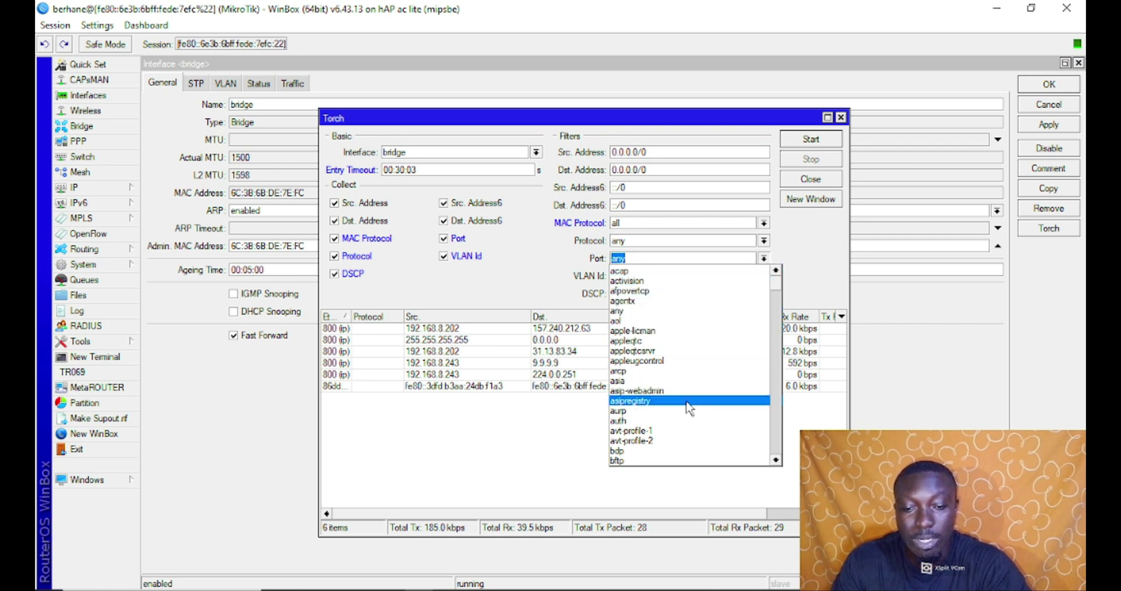
Browse the Port choices, leaving the Port, VLAN Id and DSCP filters at any
{"action": "scroll", "coordinate": [689, 403], "scroll_direction": "down", "scroll_amount": 4}
{"action": "scroll", "coordinate": [689, 407], "scroll_direction": "down", "scroll_amount": 12}
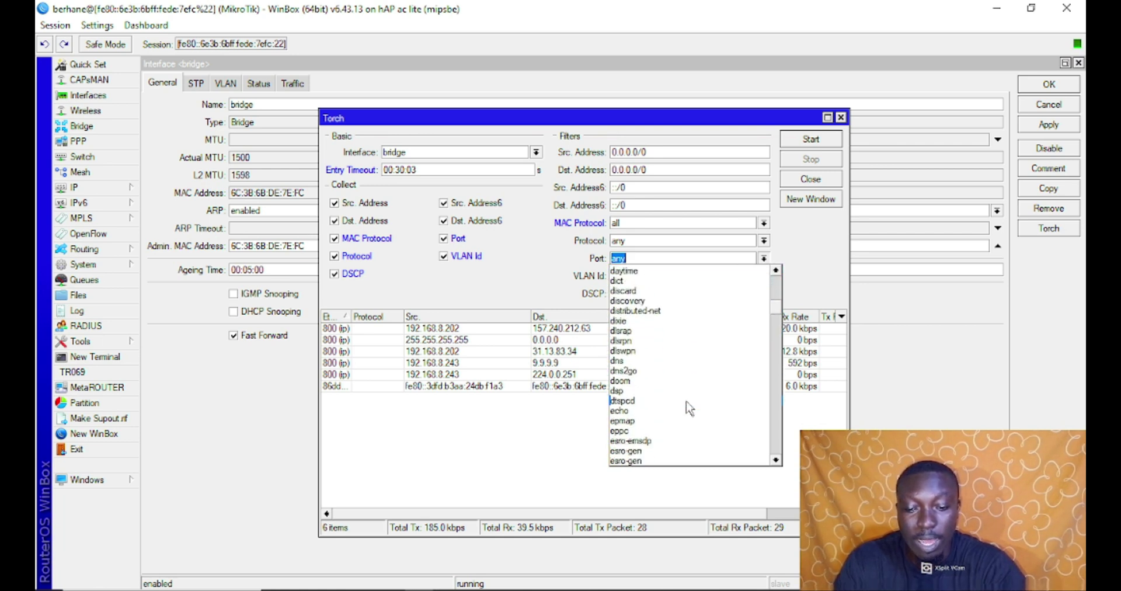
{"action": "scroll", "coordinate": [689, 408], "scroll_direction": "down", "scroll_amount": 12}
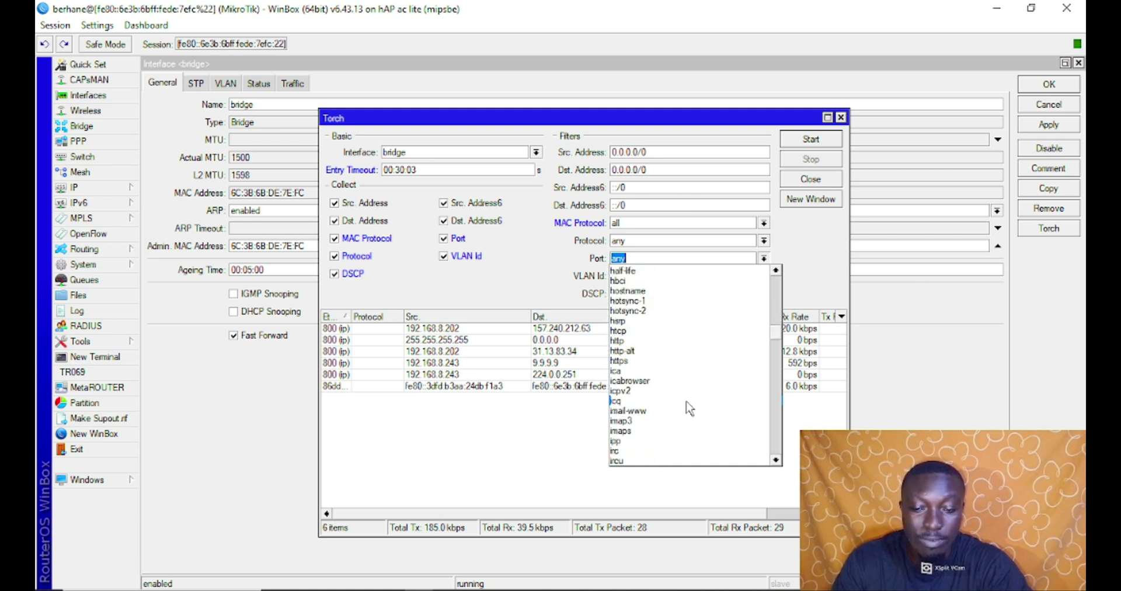
{"action": "scroll", "coordinate": [689, 408], "scroll_direction": "down", "scroll_amount": 12}
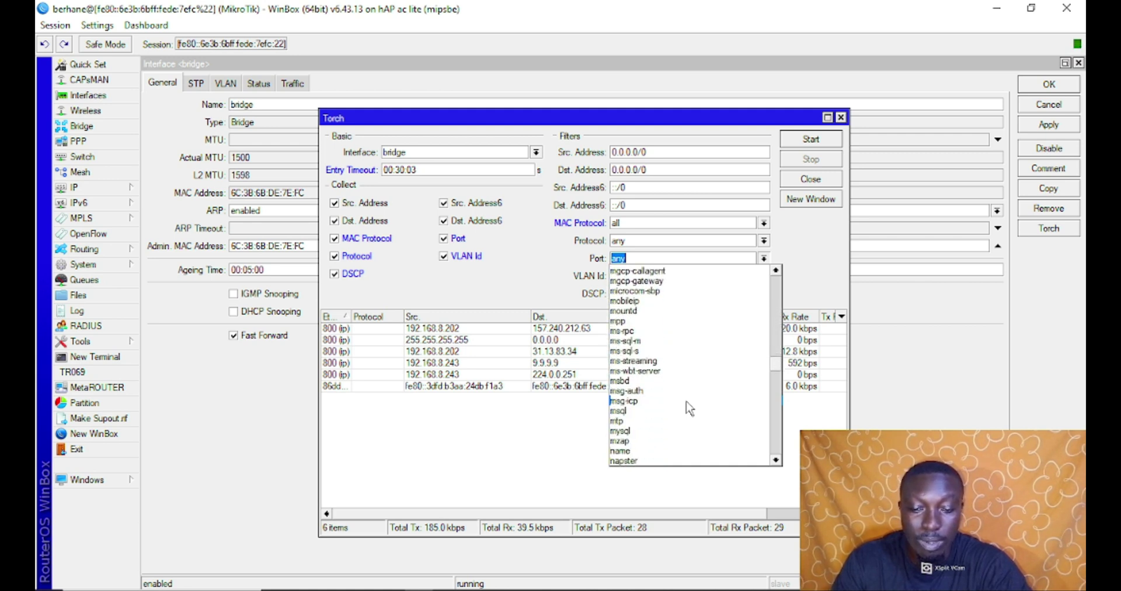
{"action": "scroll", "coordinate": [689, 408], "scroll_direction": "down", "scroll_amount": 12}
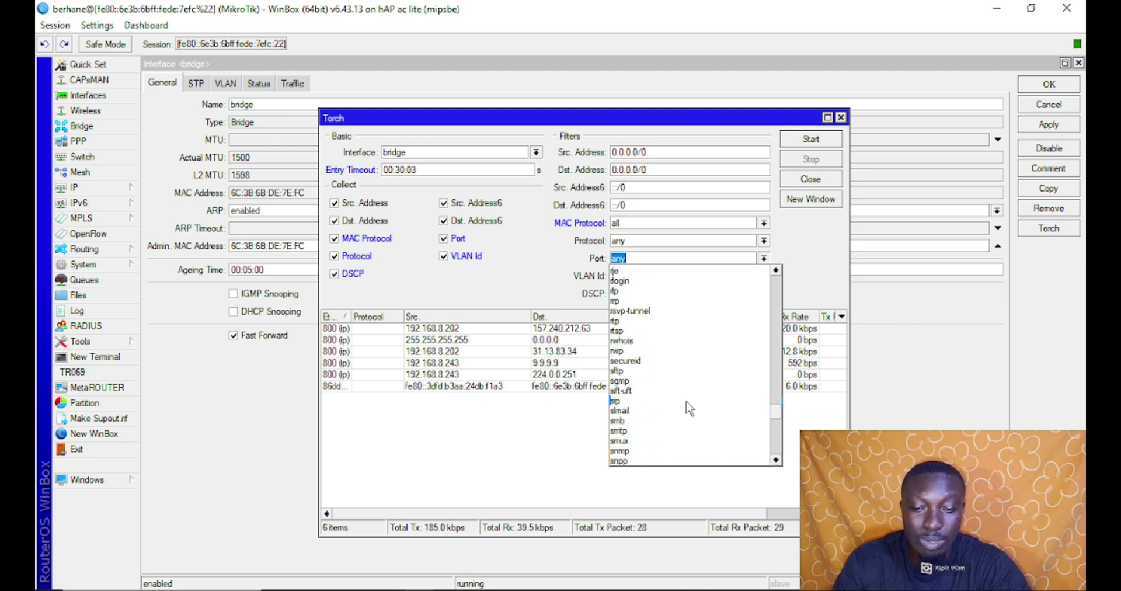
{"action": "scroll", "coordinate": [689, 408], "scroll_direction": "down", "scroll_amount": 5}
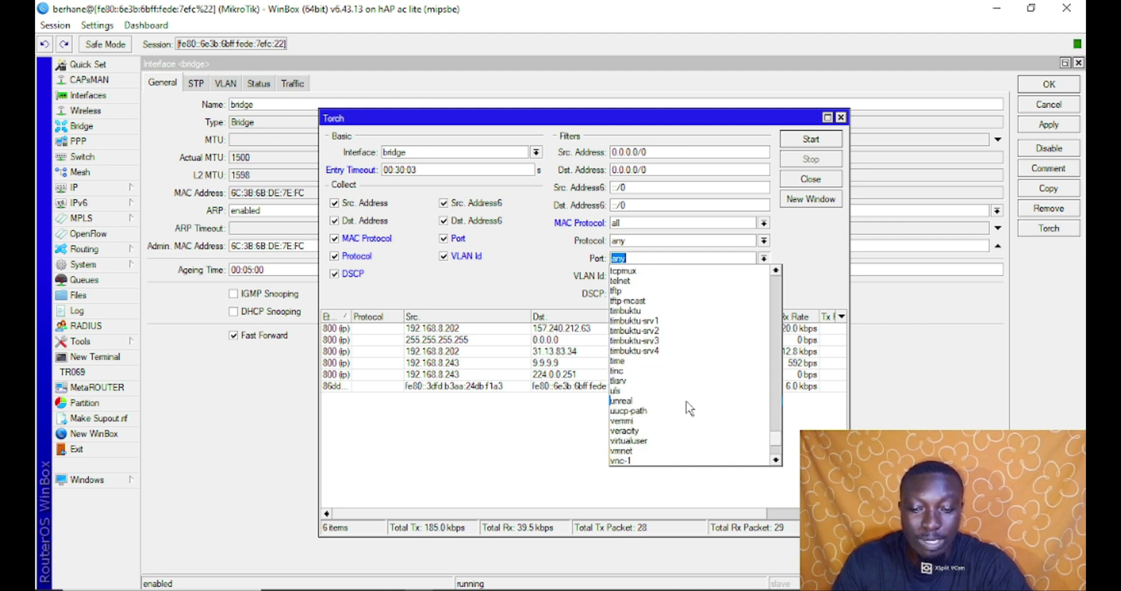
{"action": "scroll", "coordinate": [689, 408], "scroll_direction": "down", "scroll_amount": 2}
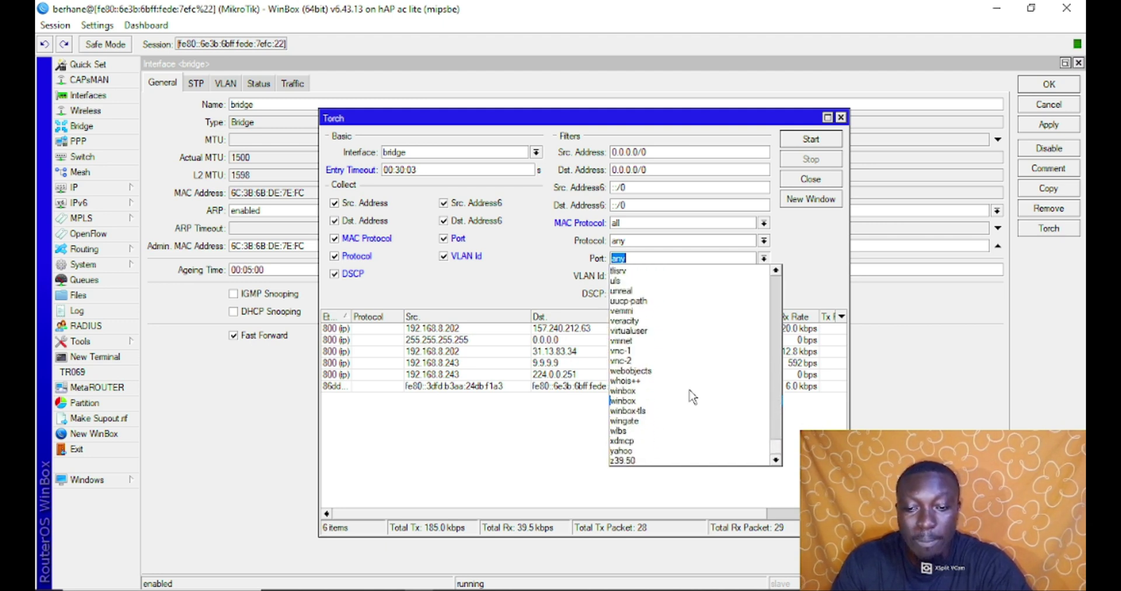
{"action": "left_click", "coordinate": [785, 260]}
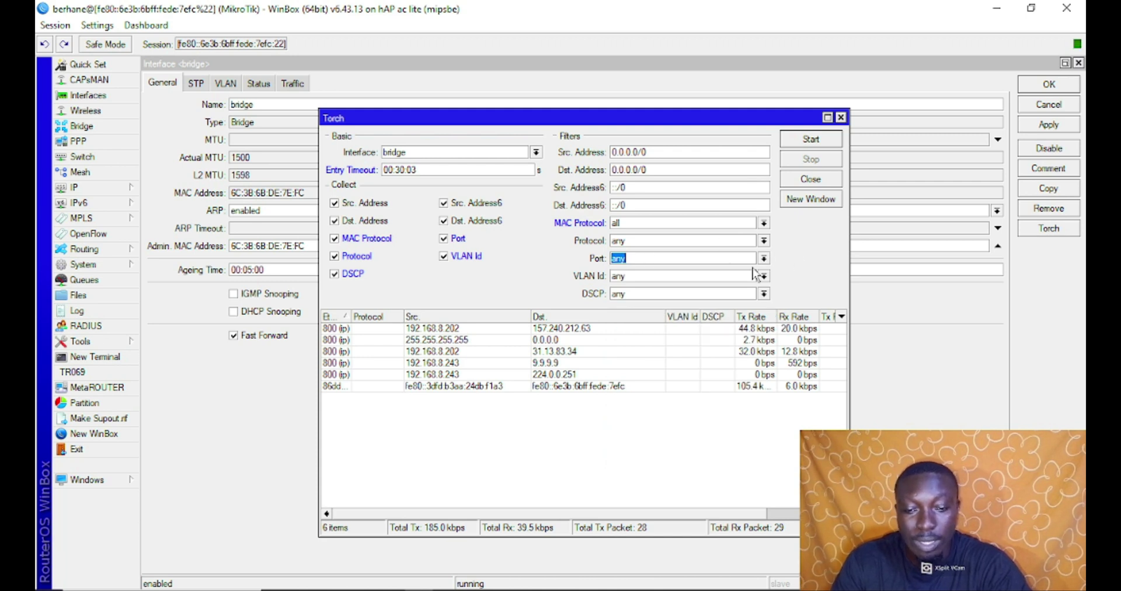
{"action": "left_click", "coordinate": [764, 276]}
{"action": "left_click", "coordinate": [764, 276]}
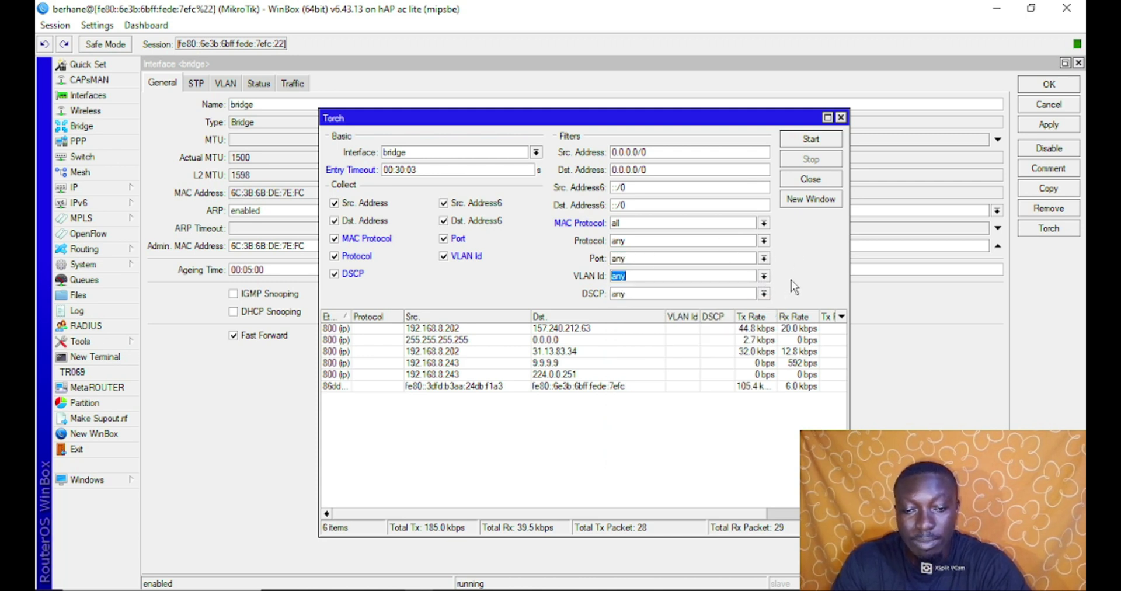
{"action": "left_click", "coordinate": [764, 294]}
{"action": "left_click", "coordinate": [764, 294]}
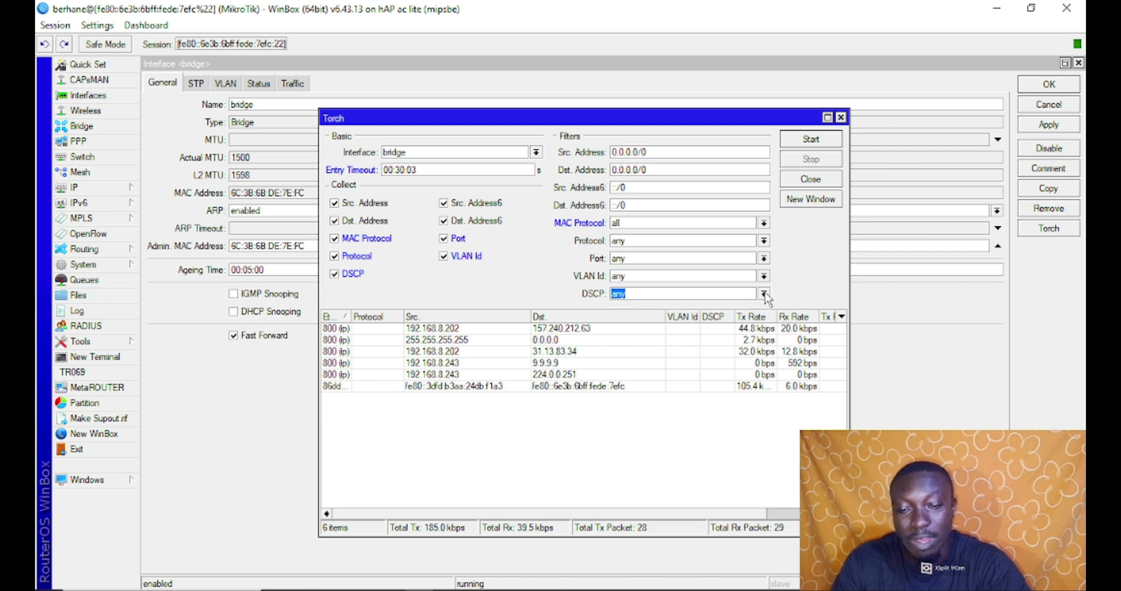
Start the bridge capture, maximize the Torch window and widen the Tx Rate column
{"action": "left_click", "coordinate": [811, 140]}
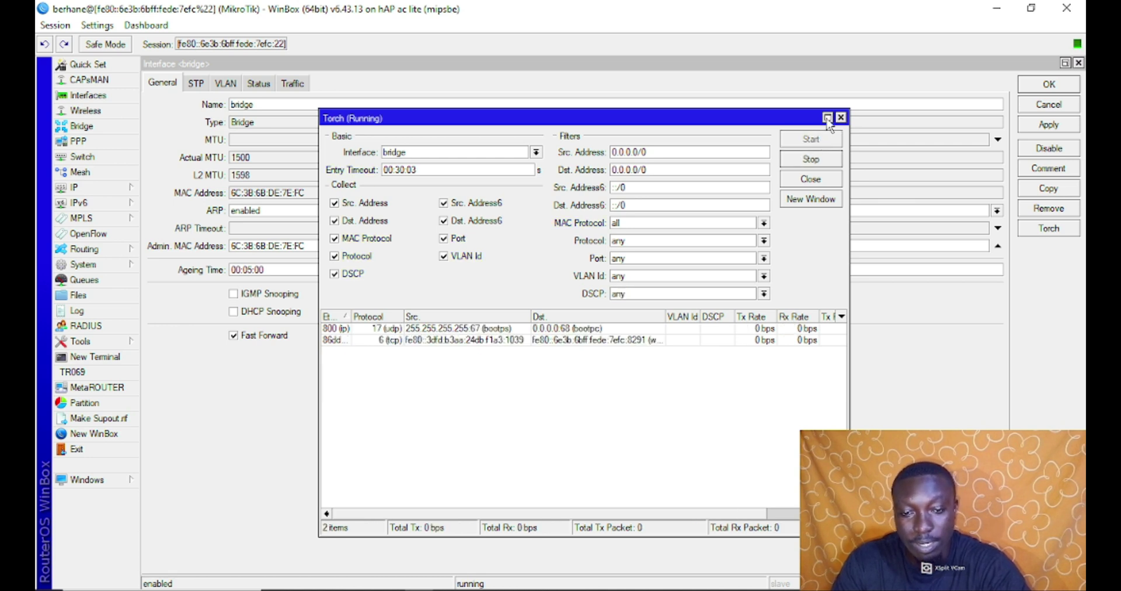
{"action": "left_click", "coordinate": [827, 117]}
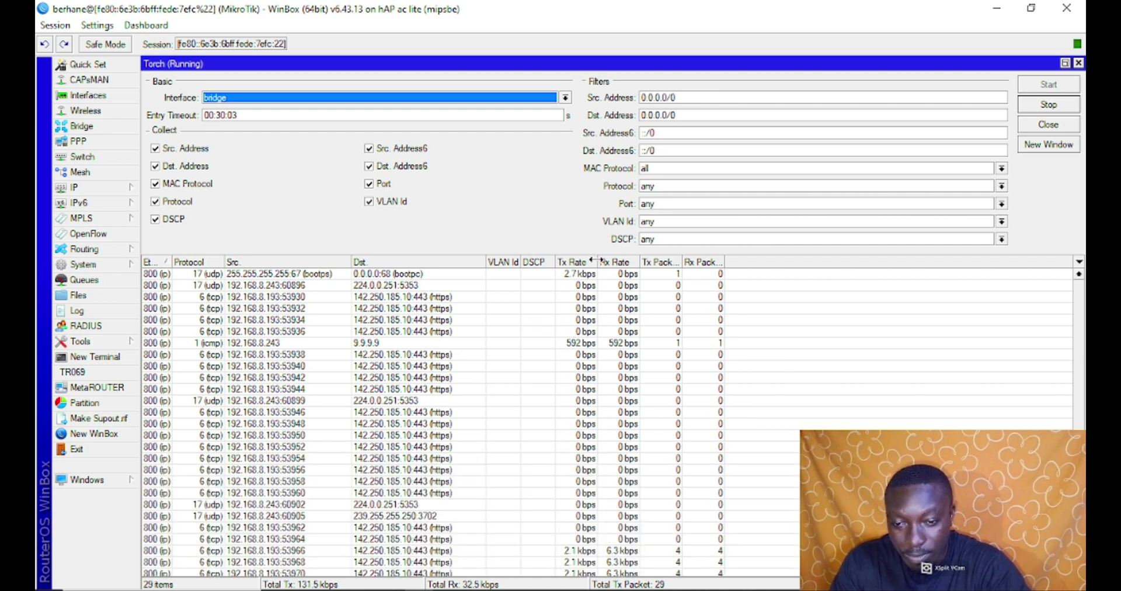
{"action": "left_click_drag", "start_coordinate": [598, 262], "coordinate": [621, 262]}
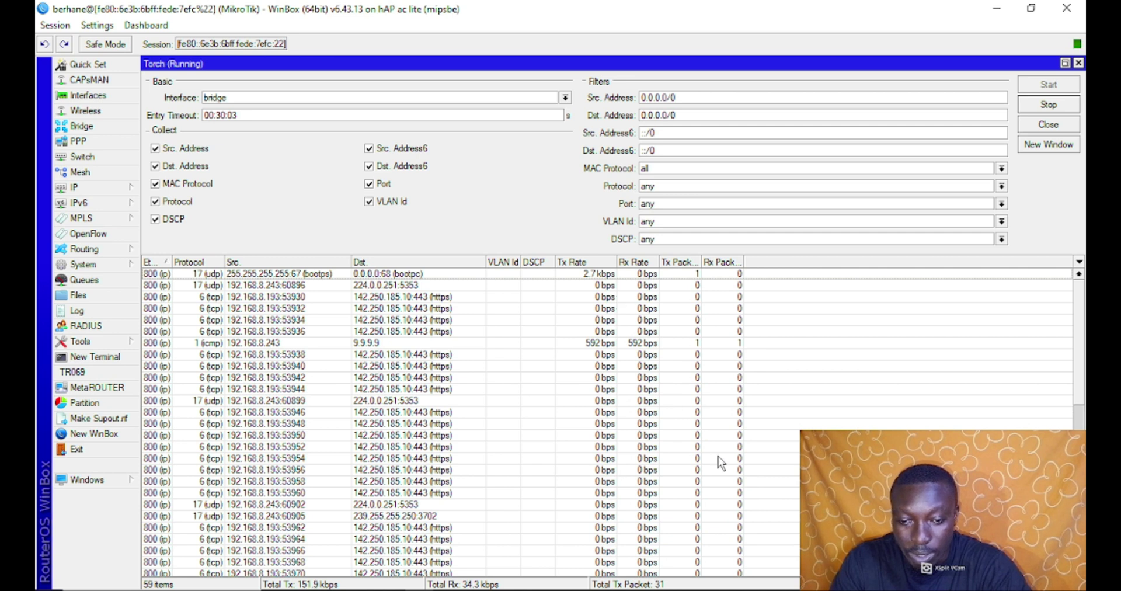
Sort the captured flows by Rx Rate and widen the Rx Rate column
{"action": "scroll", "coordinate": [718, 458], "scroll_direction": "down", "scroll_amount": 3}
{"action": "scroll", "coordinate": [888, 428], "scroll_direction": "down", "scroll_amount": 9}
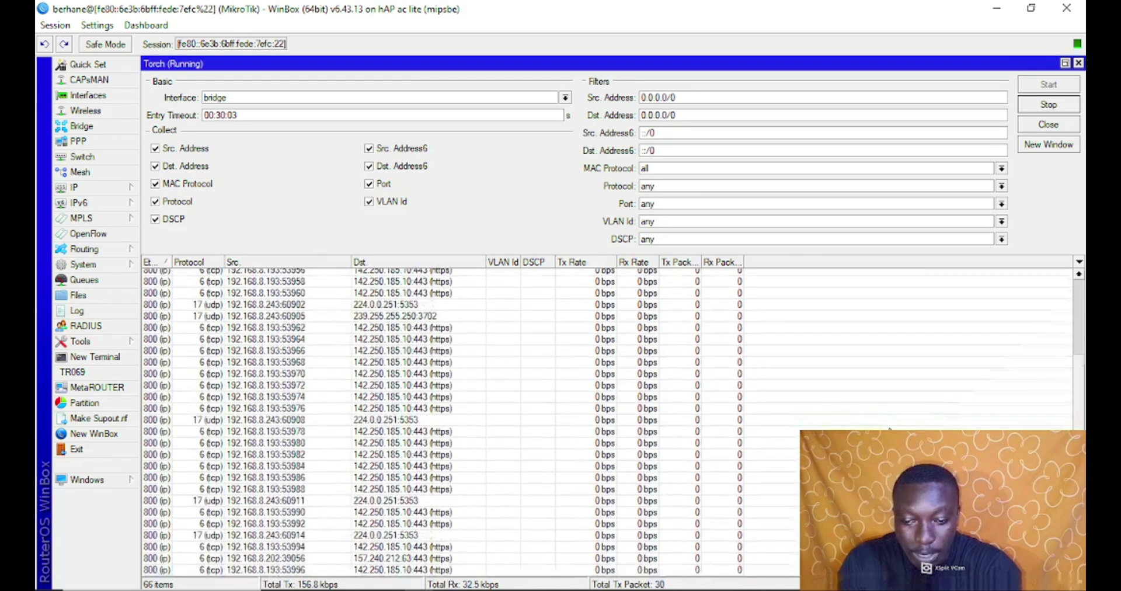
{"action": "scroll", "coordinate": [888, 428], "scroll_direction": "down", "scroll_amount": 2}
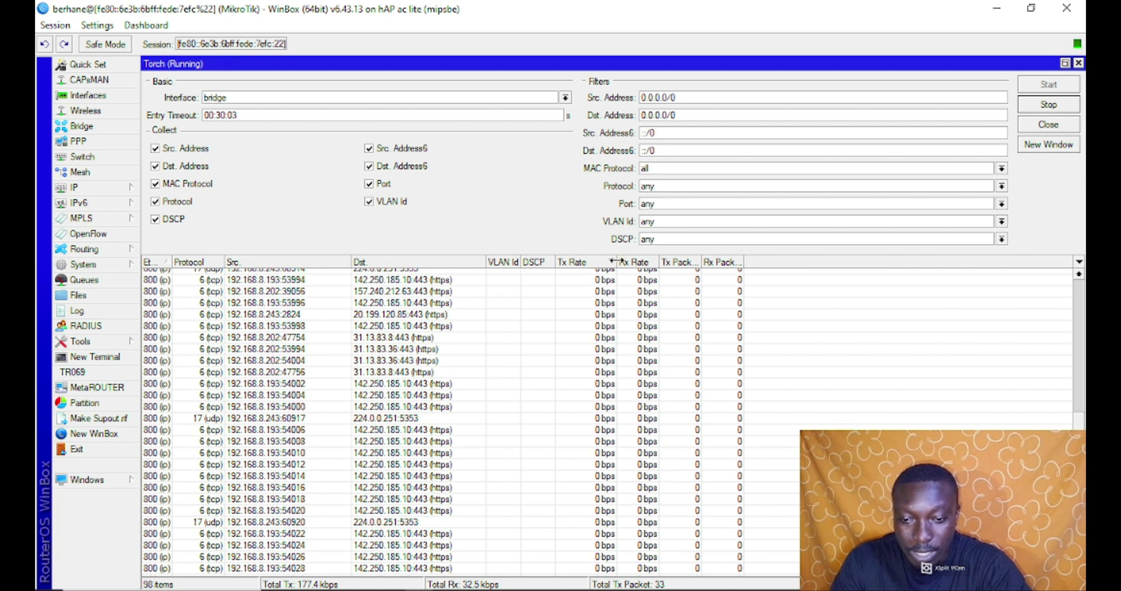
{"action": "left_click", "coordinate": [642, 262]}
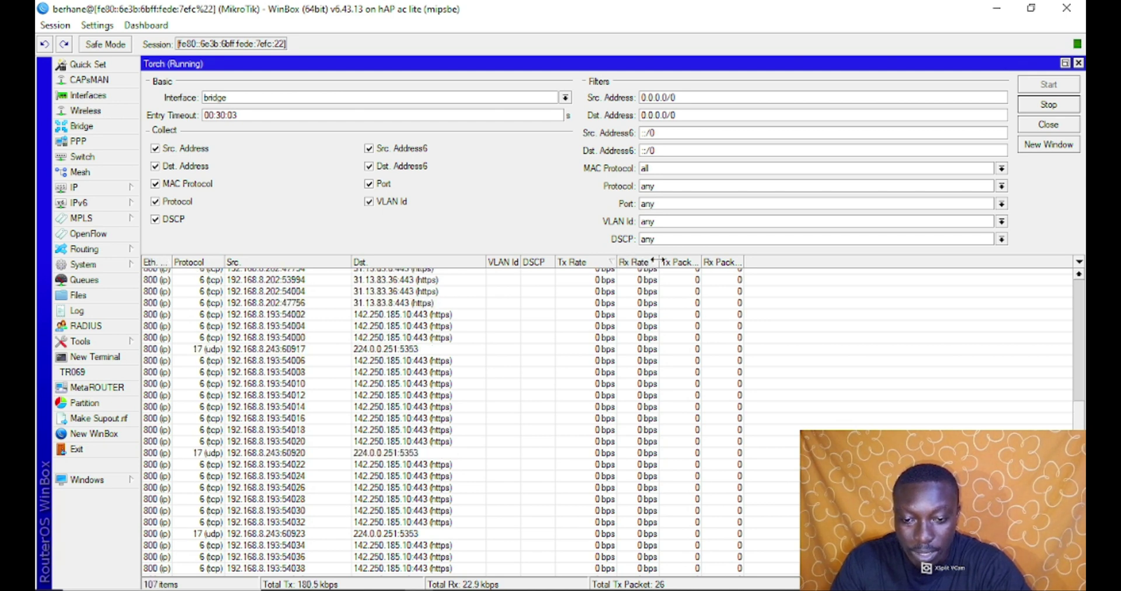
{"action": "left_click_drag", "start_coordinate": [662, 262], "coordinate": [698, 262]}
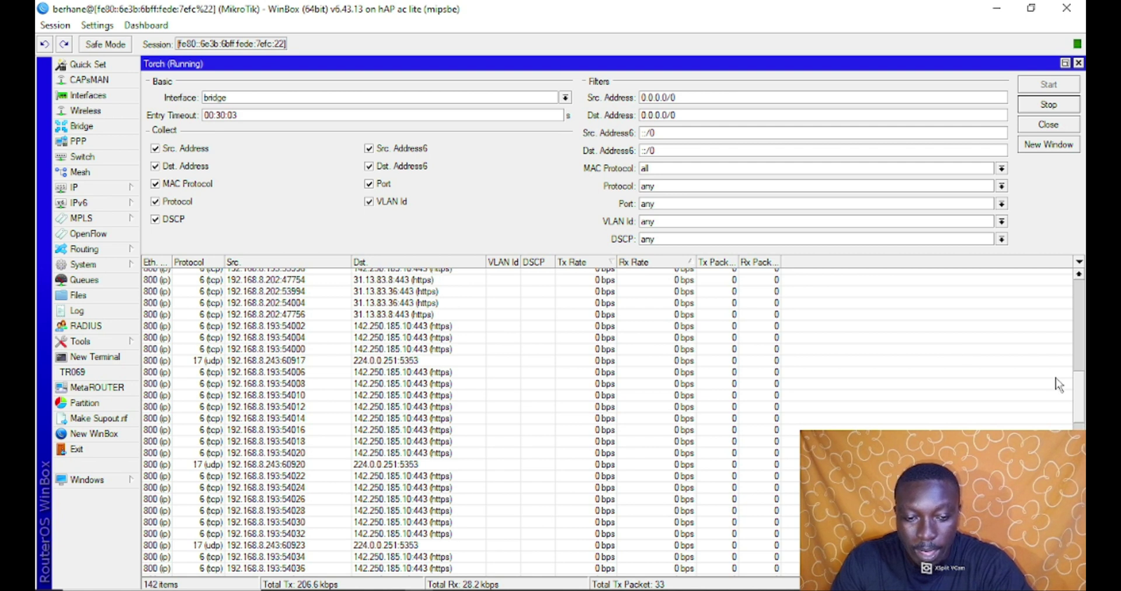
{"action": "left_click_drag", "start_coordinate": [1084, 391], "coordinate": [1084, 295]}
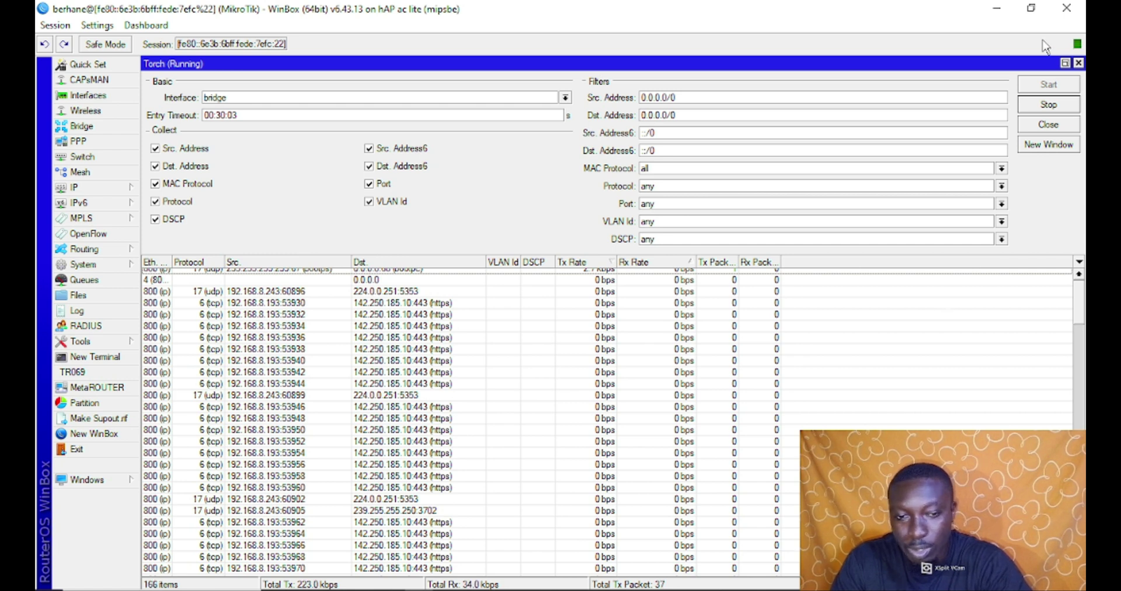
Stop the capture at 172 flows, widen Eth. Protocol, and select a couple of flows
{"action": "left_click", "coordinate": [1050, 106]}
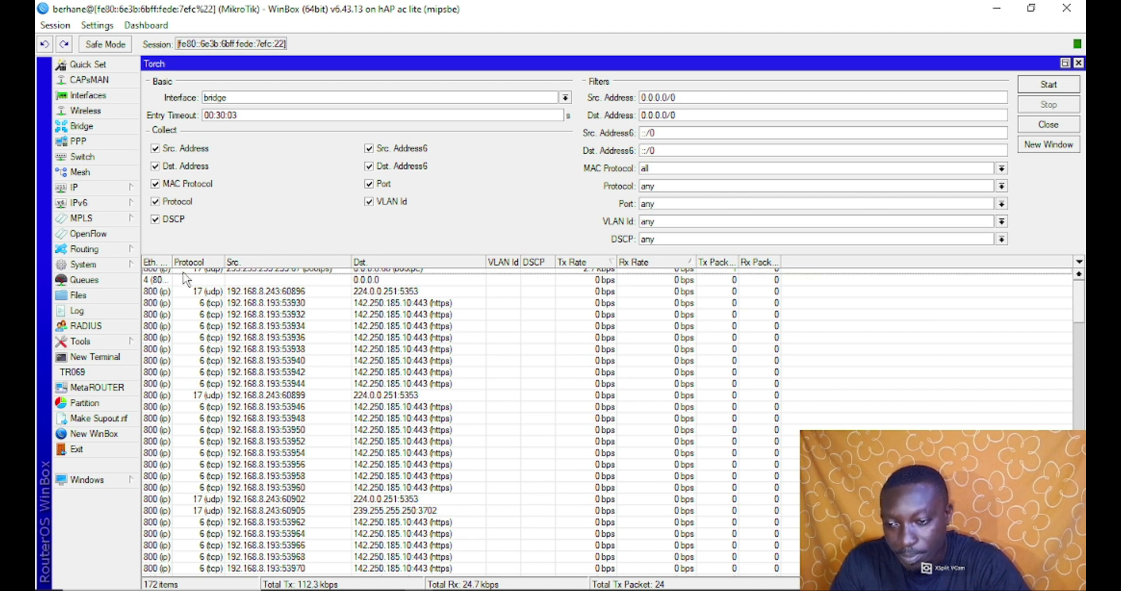
{"action": "left_click_drag", "start_coordinate": [172, 257], "coordinate": [207, 253]}
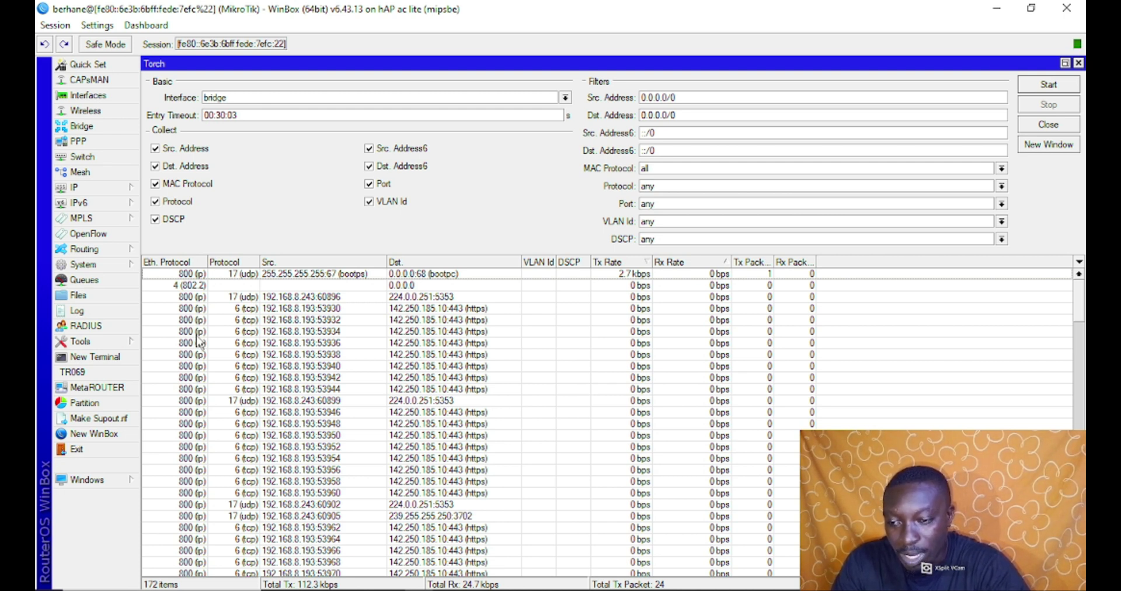
{"action": "left_click", "coordinate": [187, 298]}
{"action": "left_click", "coordinate": [195, 275]}
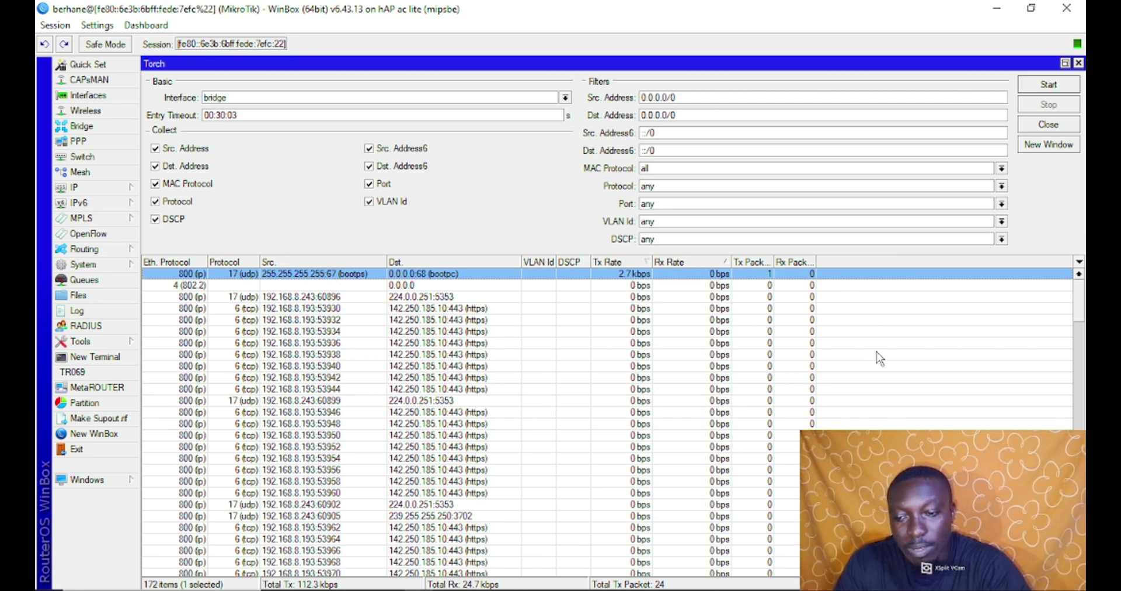
Inspect the bridge flows from 192.168.8.193:53930, the HTTPS flow to 20.103.156.88, and the busiest IPv6 flow
{"action": "scroll", "coordinate": [878, 357], "scroll_direction": "down", "scroll_amount": 1}
{"action": "scroll", "coordinate": [879, 357], "scroll_direction": "up", "scroll_amount": 1}
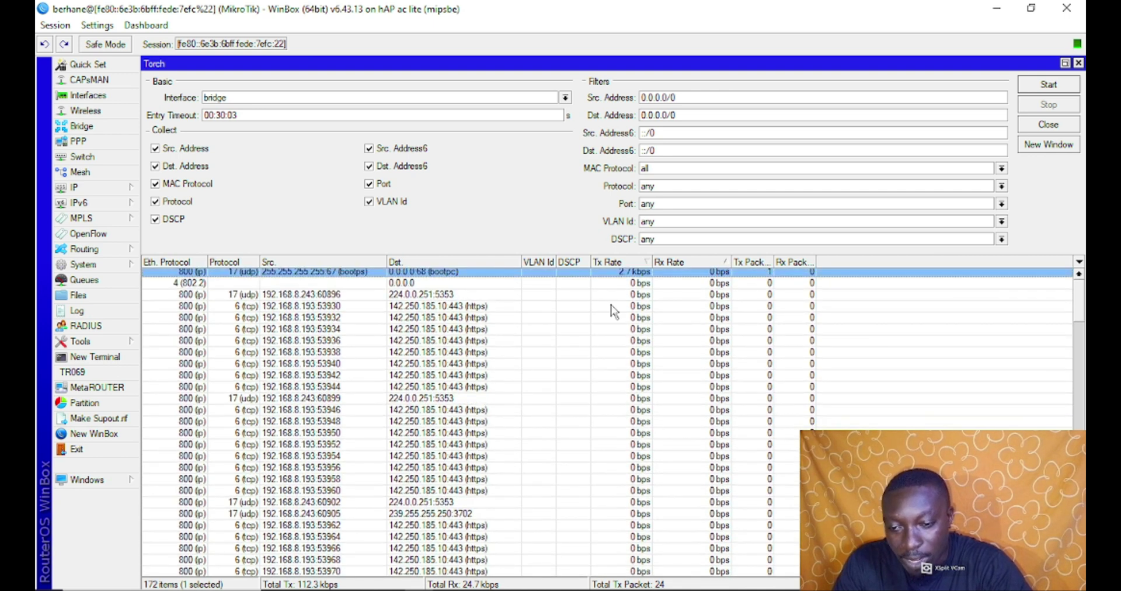
{"action": "left_click", "coordinate": [433, 307]}
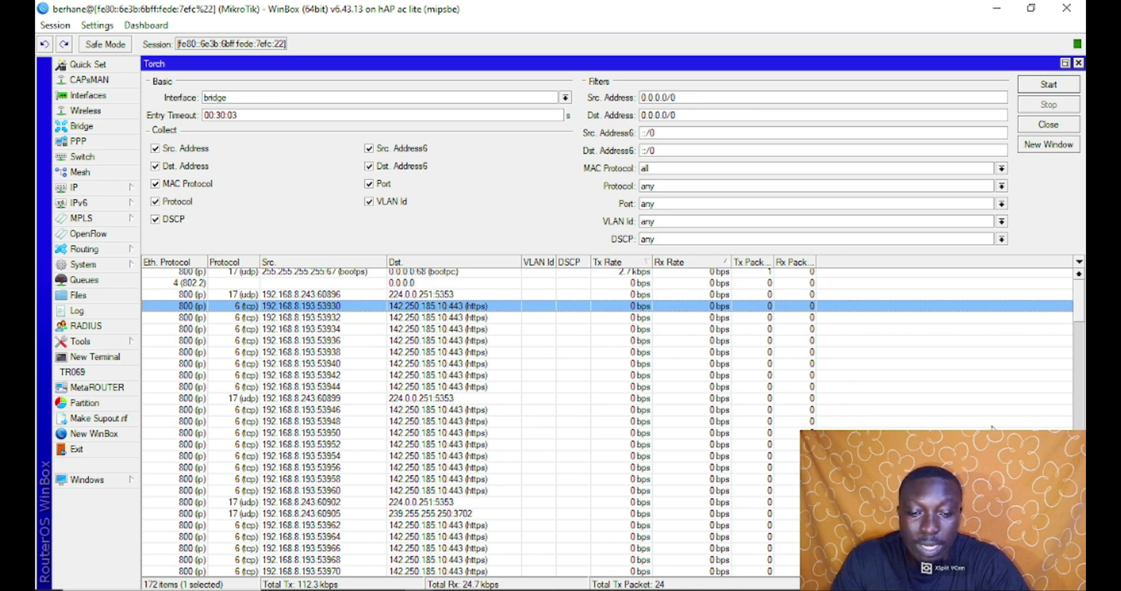
{"action": "scroll", "coordinate": [992, 429], "scroll_direction": "down", "scroll_amount": 9}
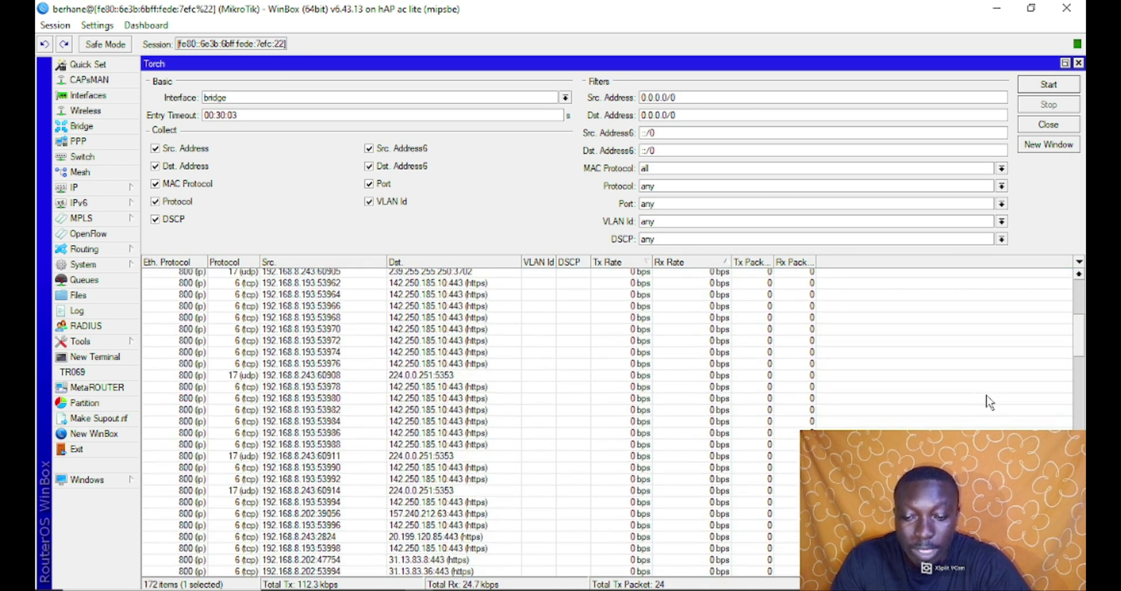
{"action": "scroll", "coordinate": [990, 402], "scroll_direction": "down", "scroll_amount": 11}
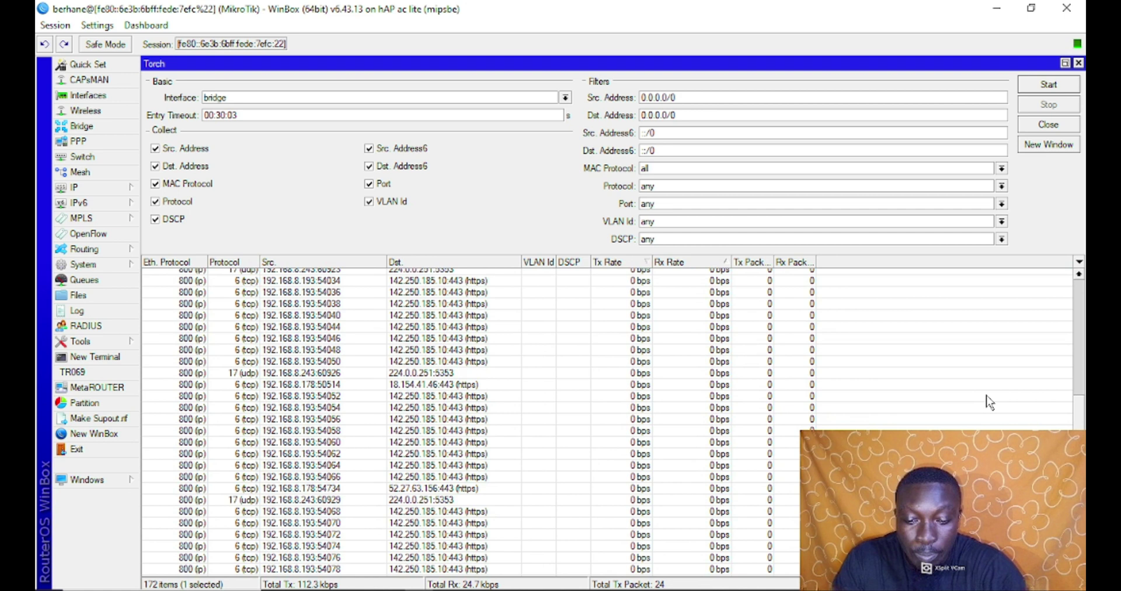
{"action": "scroll", "coordinate": [990, 402], "scroll_direction": "down", "scroll_amount": 15}
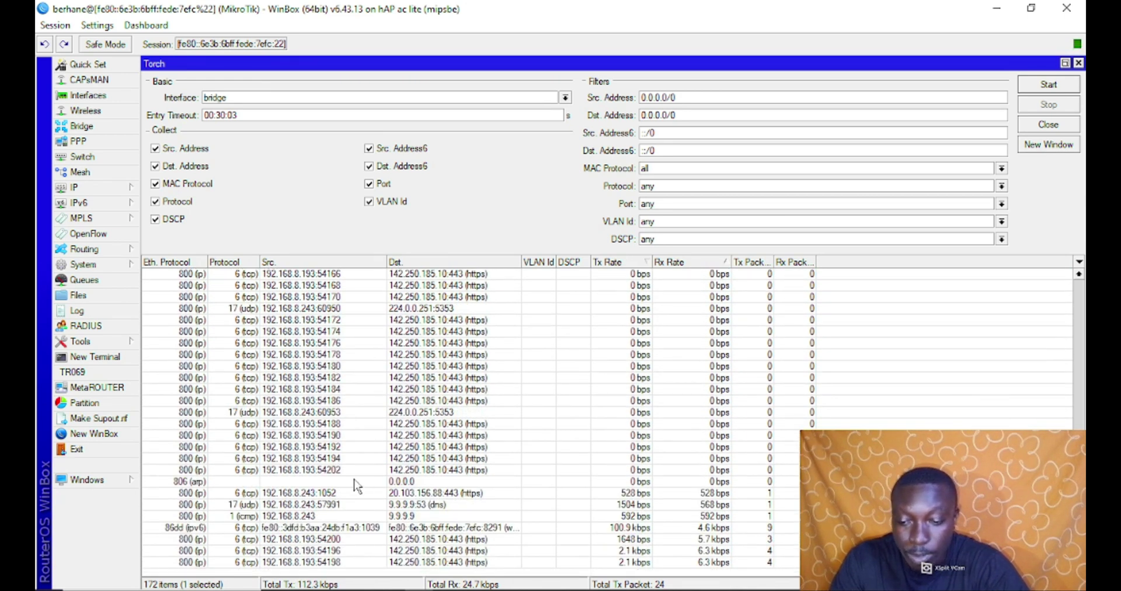
{"action": "left_click", "coordinate": [291, 493]}
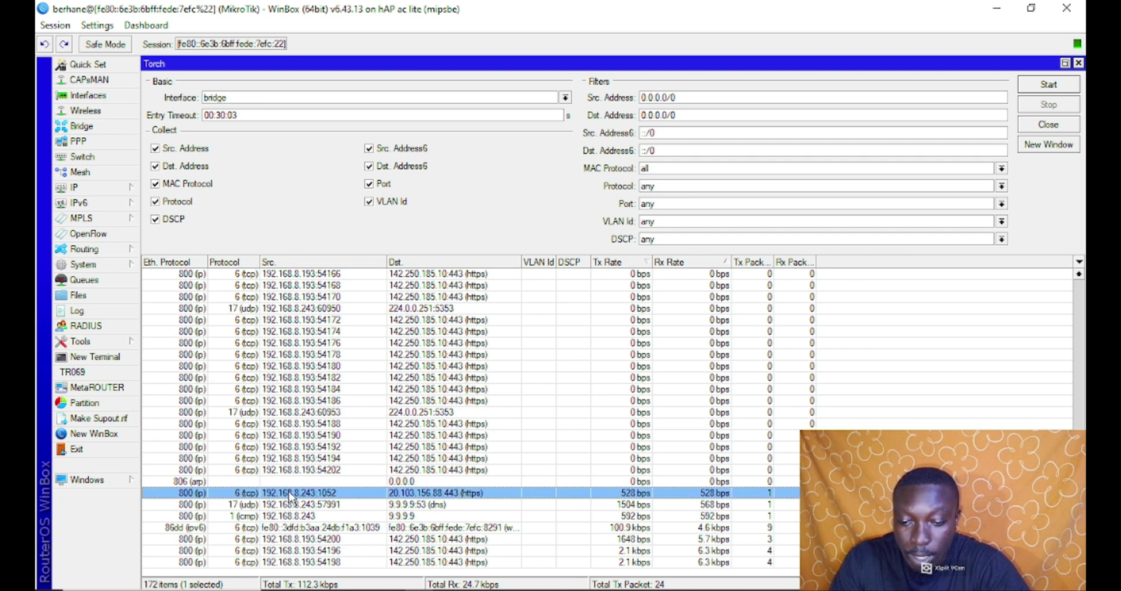
{"action": "left_click", "coordinate": [647, 529]}
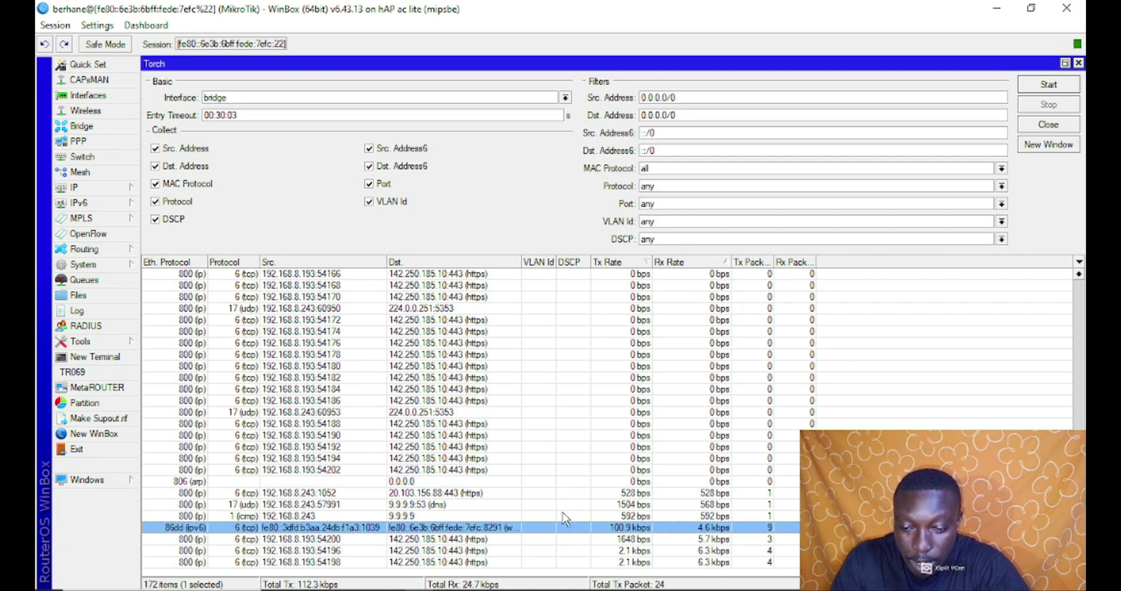
Widen the Dst column, then review flows including 224.0.0.251:5353, ping to 9.9.9.9, and IPv6 winbox
{"action": "left_click_drag", "start_coordinate": [523, 263], "coordinate": [553, 262]}
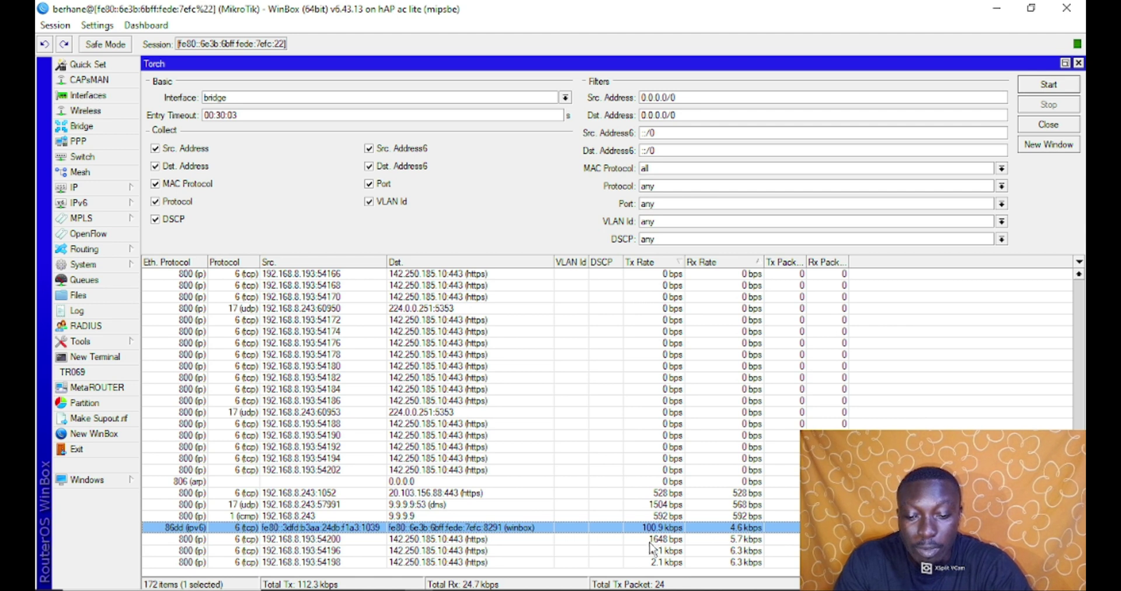
{"action": "left_click", "coordinate": [325, 542]}
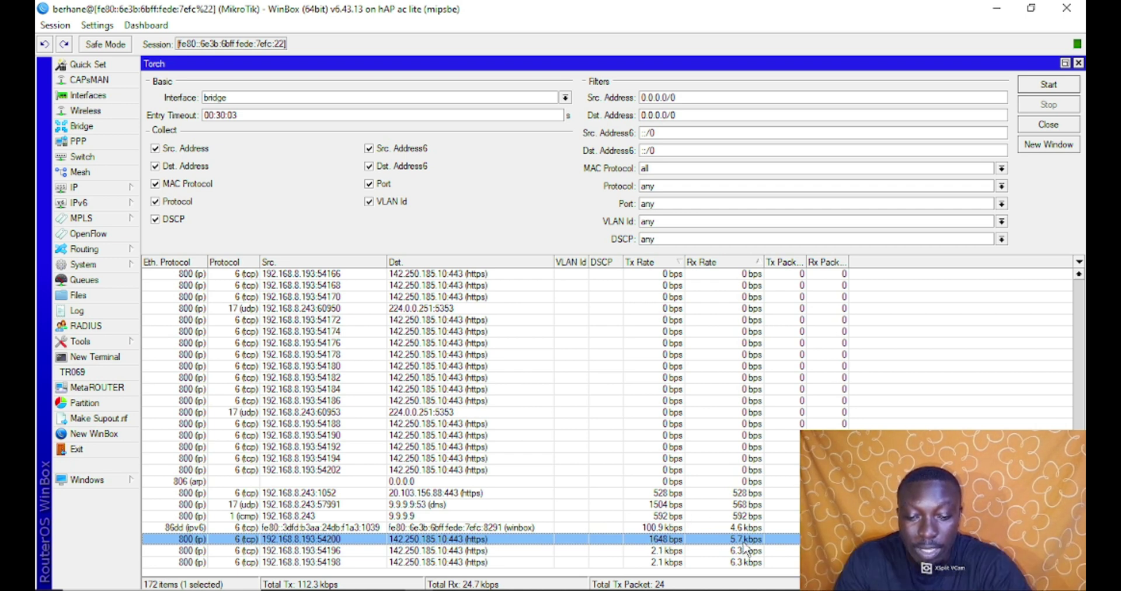
{"action": "left_click", "coordinate": [748, 495]}
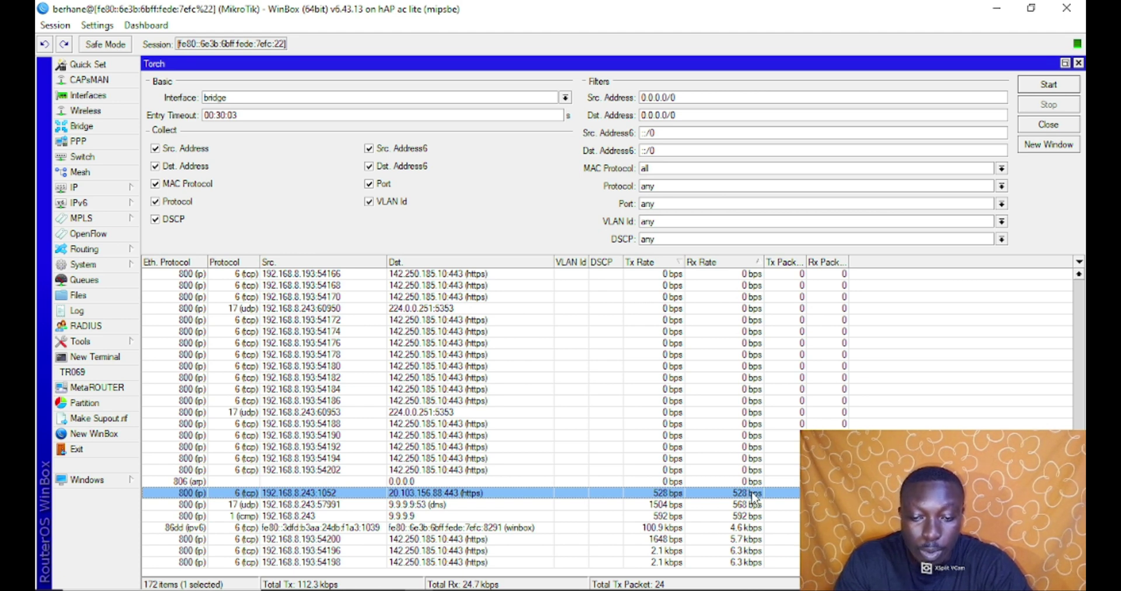
{"action": "left_click", "coordinate": [660, 413]}
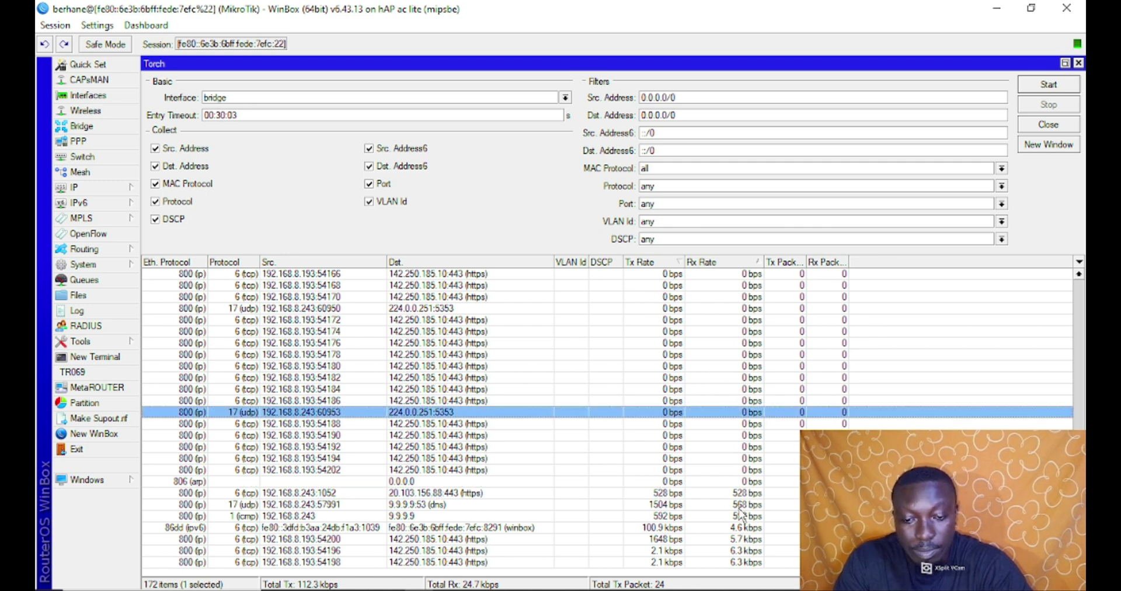
{"action": "left_click", "coordinate": [713, 516]}
{"action": "left_click", "coordinate": [713, 530]}
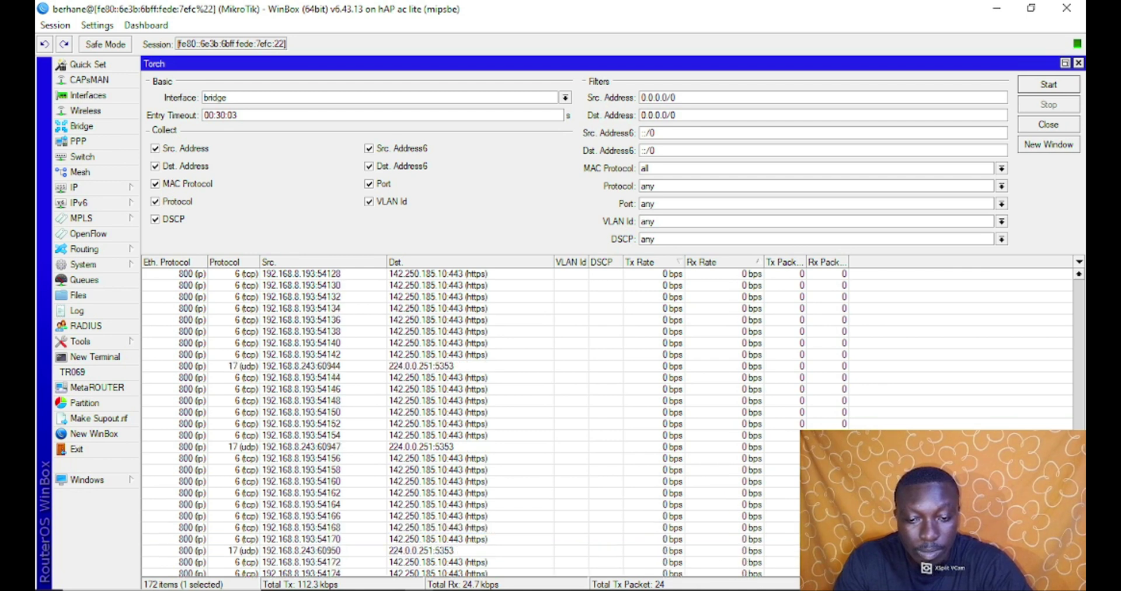
Restart the bridge capture with MAC protocol kept at all and entry timeout 00:01:03
{"action": "left_click_drag", "start_coordinate": [1078, 561], "coordinate": [1077, 288]}
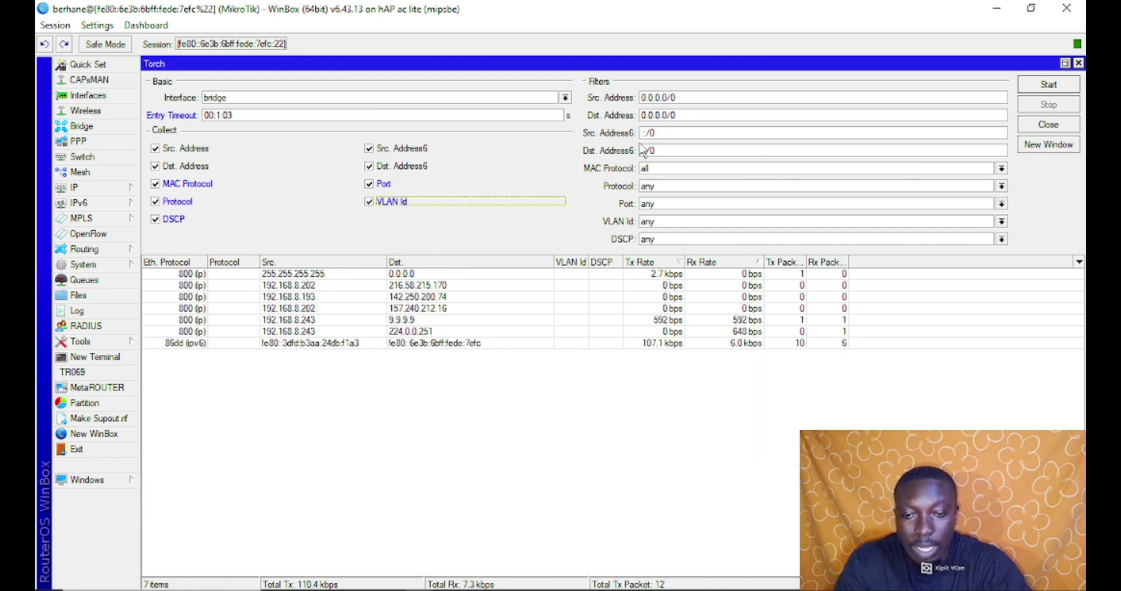
{"action": "left_click", "coordinate": [1005, 172]}
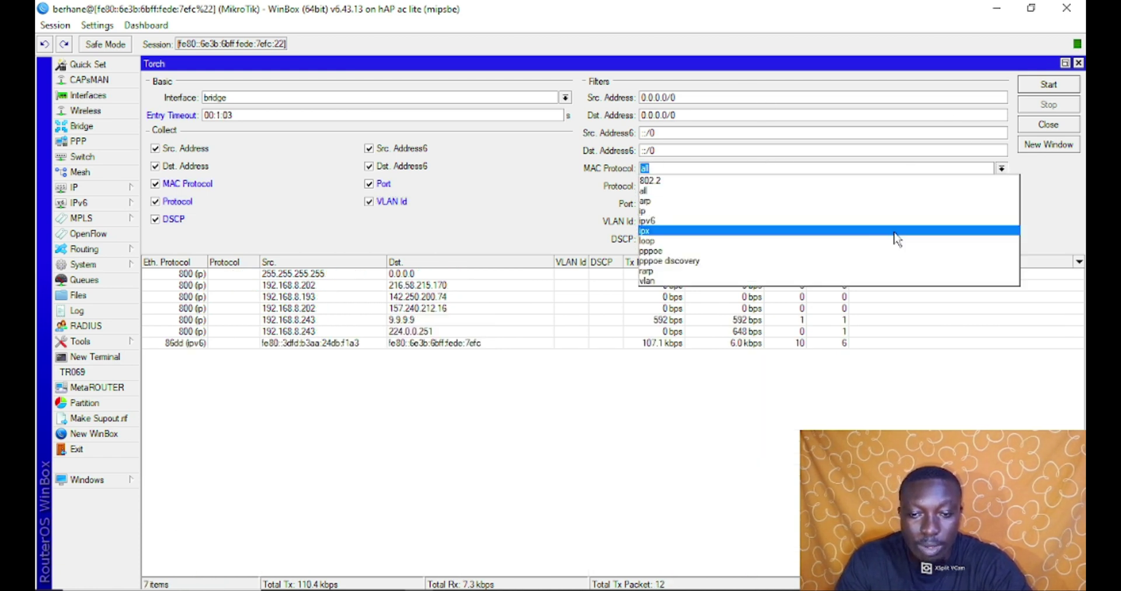
{"action": "left_click", "coordinate": [1045, 202]}
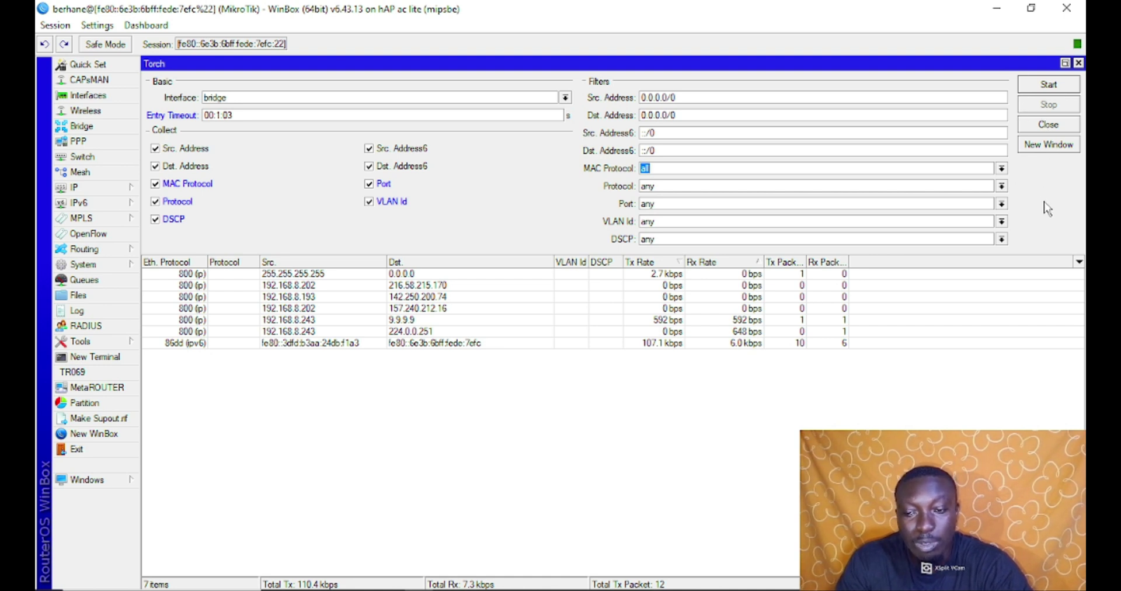
{"action": "left_click", "coordinate": [1054, 87]}
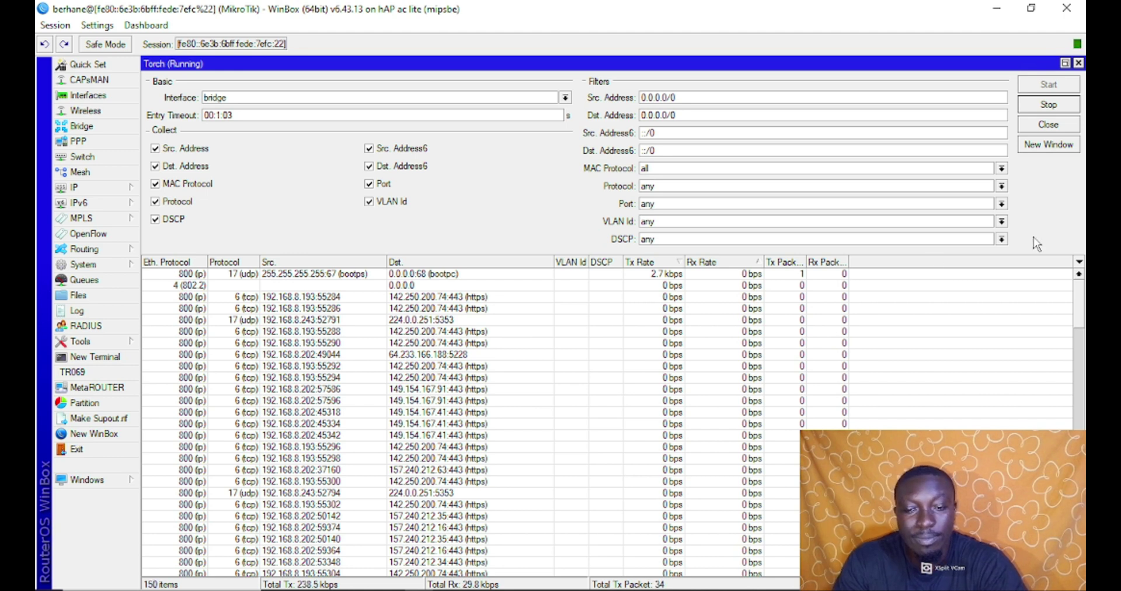
Stop the bridge capture and close both Torch and the bridge interface settings
{"action": "left_click", "coordinate": [1040, 107]}
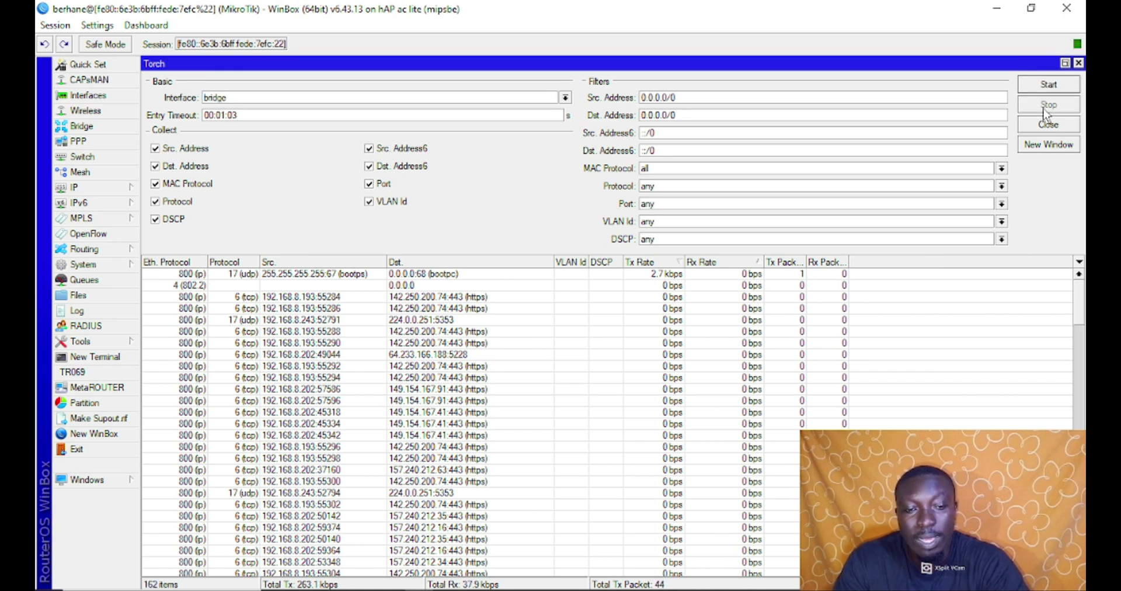
{"action": "left_click", "coordinate": [1057, 125]}
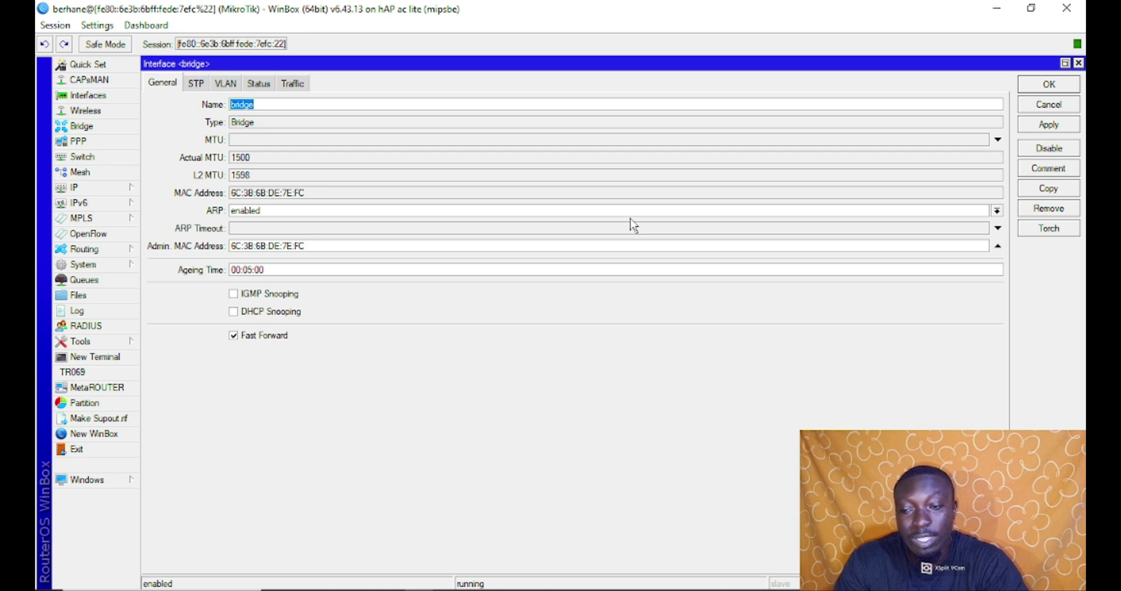
{"action": "left_click", "coordinate": [1048, 104]}
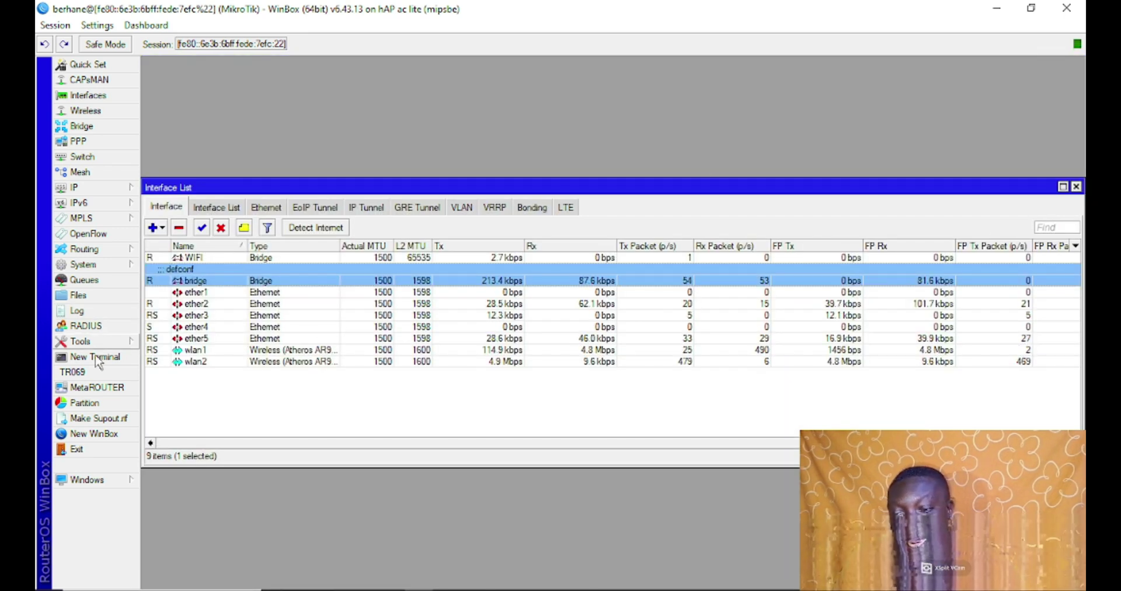
Launch a maximized Torch from Tools and start capturing on the ether2 interface
{"action": "left_click", "coordinate": [107, 344]}
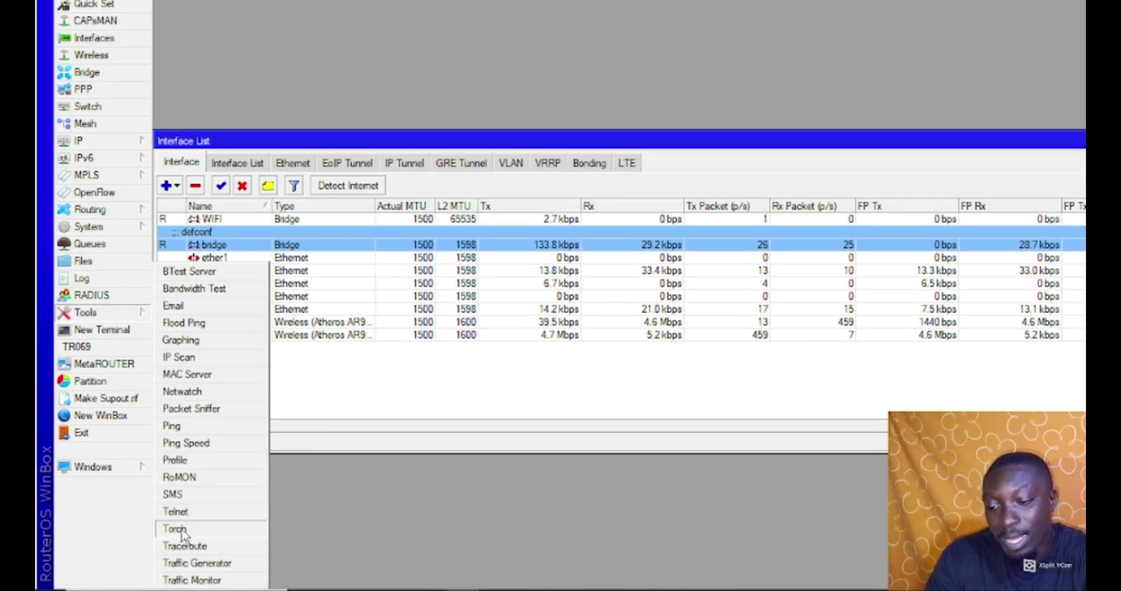
{"action": "left_click", "coordinate": [181, 531]}
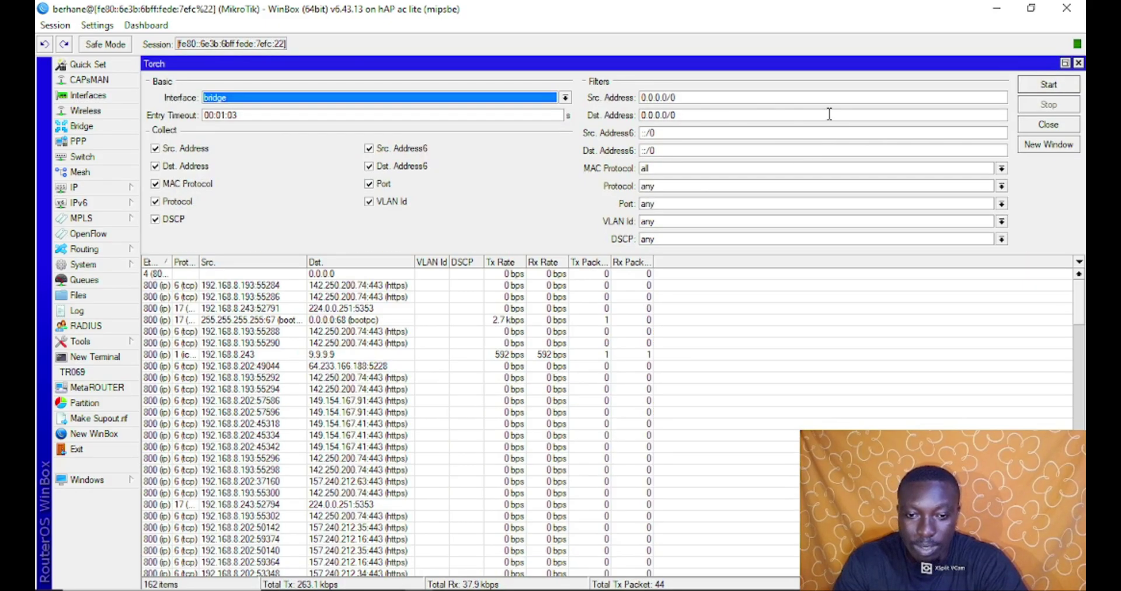
{"action": "left_click", "coordinate": [856, 117]}
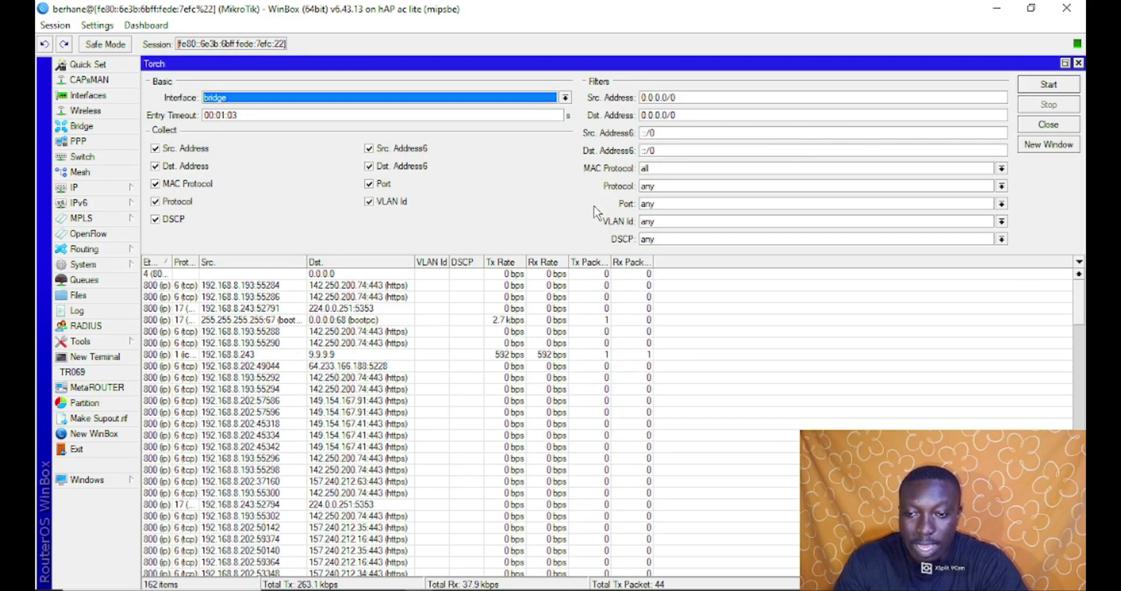
{"action": "left_click", "coordinate": [451, 98]}
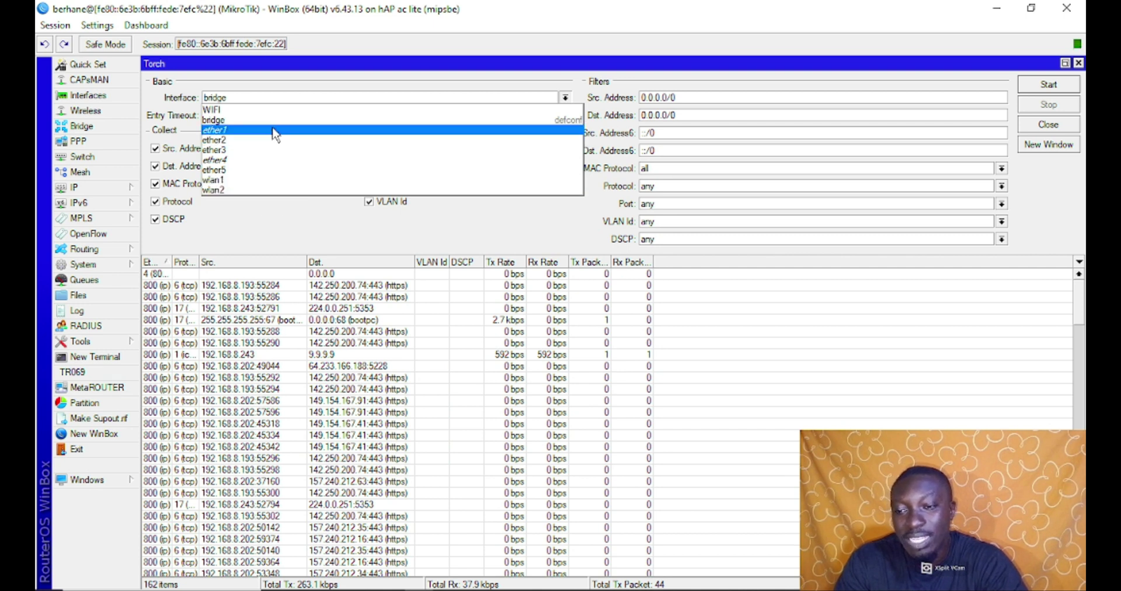
{"action": "left_click", "coordinate": [254, 140]}
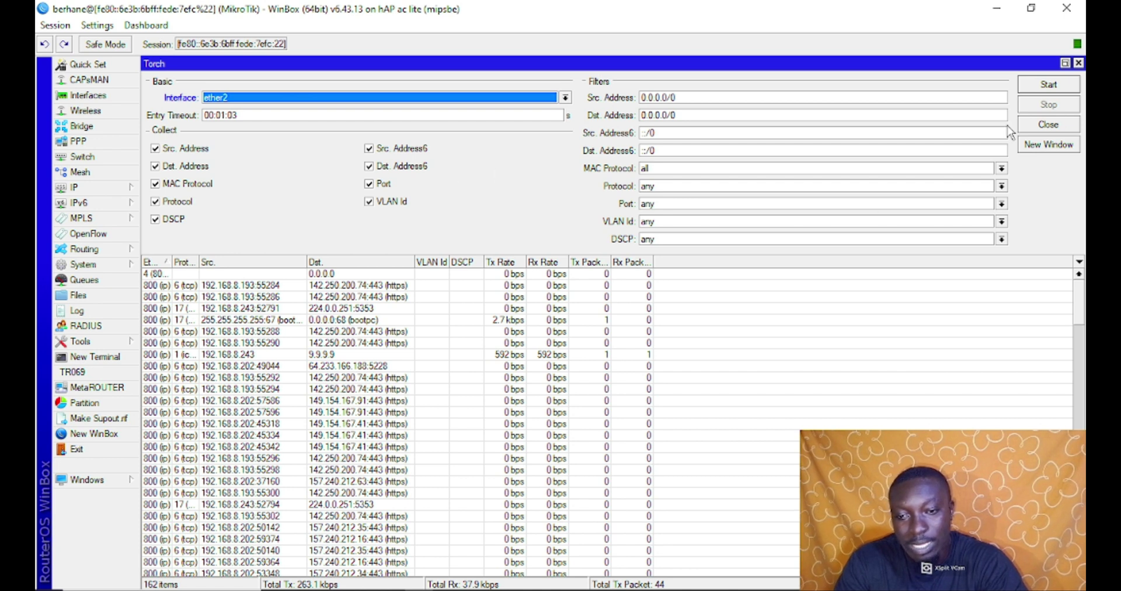
{"action": "left_click", "coordinate": [1053, 90]}
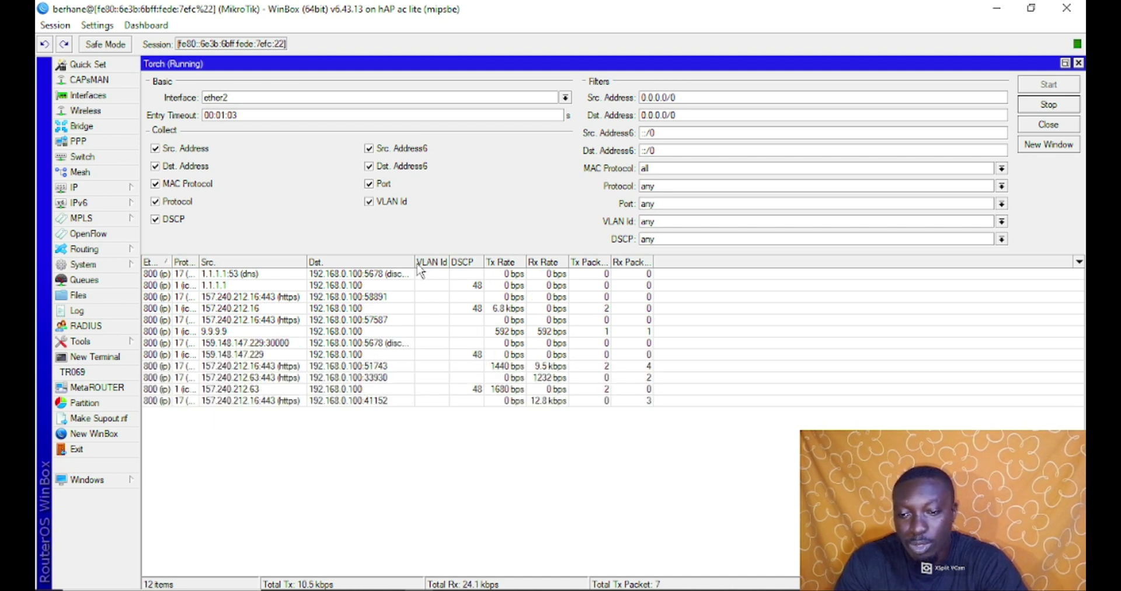
Widen the Dst., Src. and Prot. columns, then select the HTTPS flow to 192.168.0.100:57587
{"action": "left_click_drag", "start_coordinate": [416, 263], "coordinate": [480, 262]}
{"action": "left_click_drag", "start_coordinate": [305, 262], "coordinate": [341, 262]}
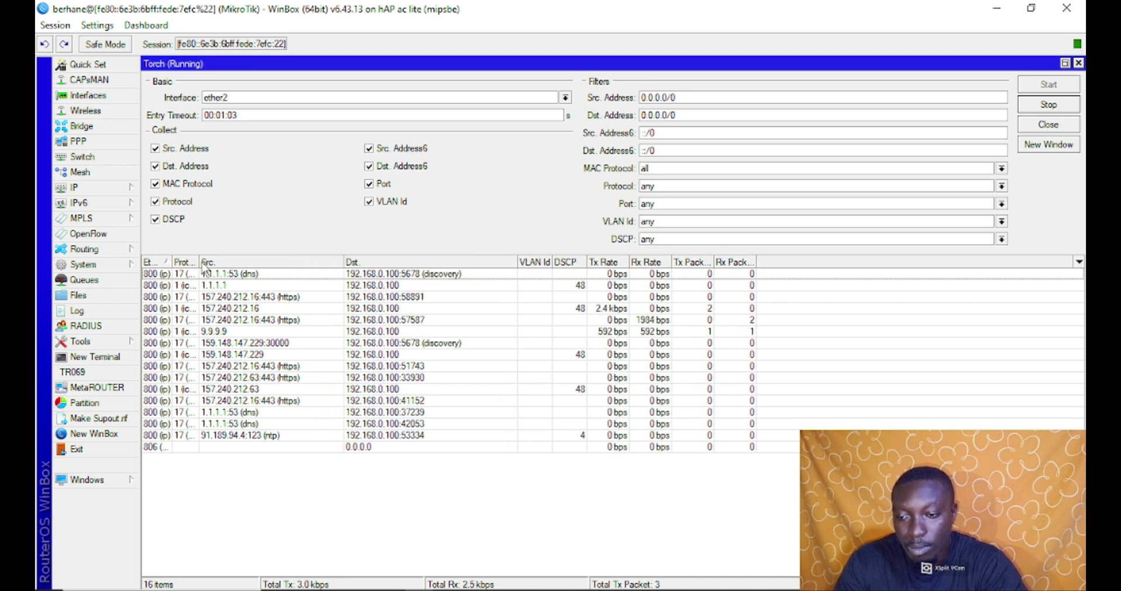
{"action": "left_click_drag", "start_coordinate": [199, 262], "coordinate": [241, 270]}
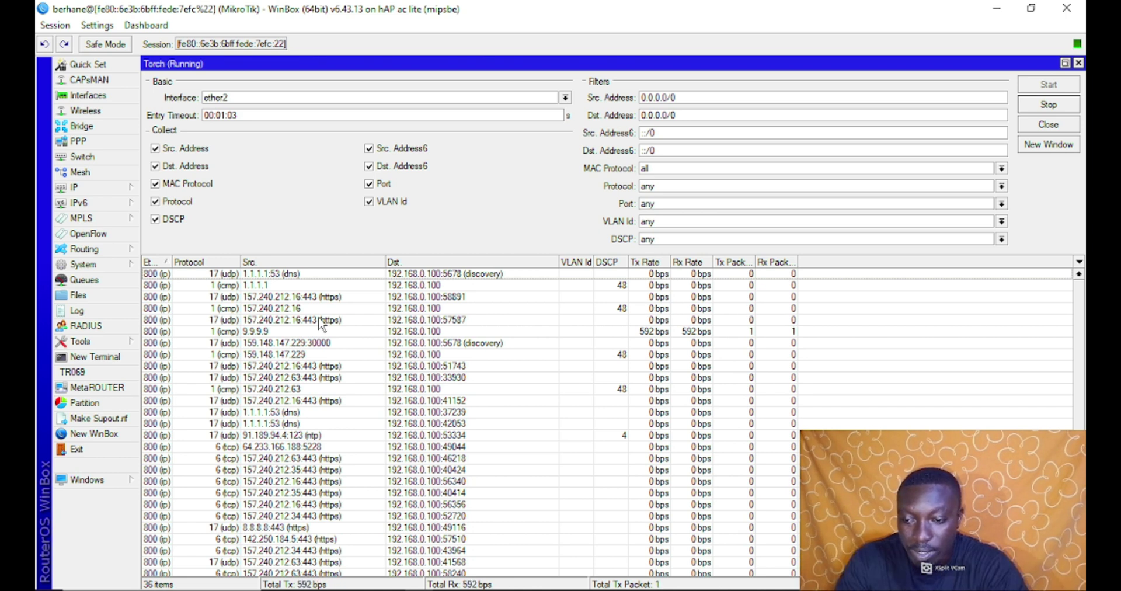
{"action": "left_click", "coordinate": [321, 321]}
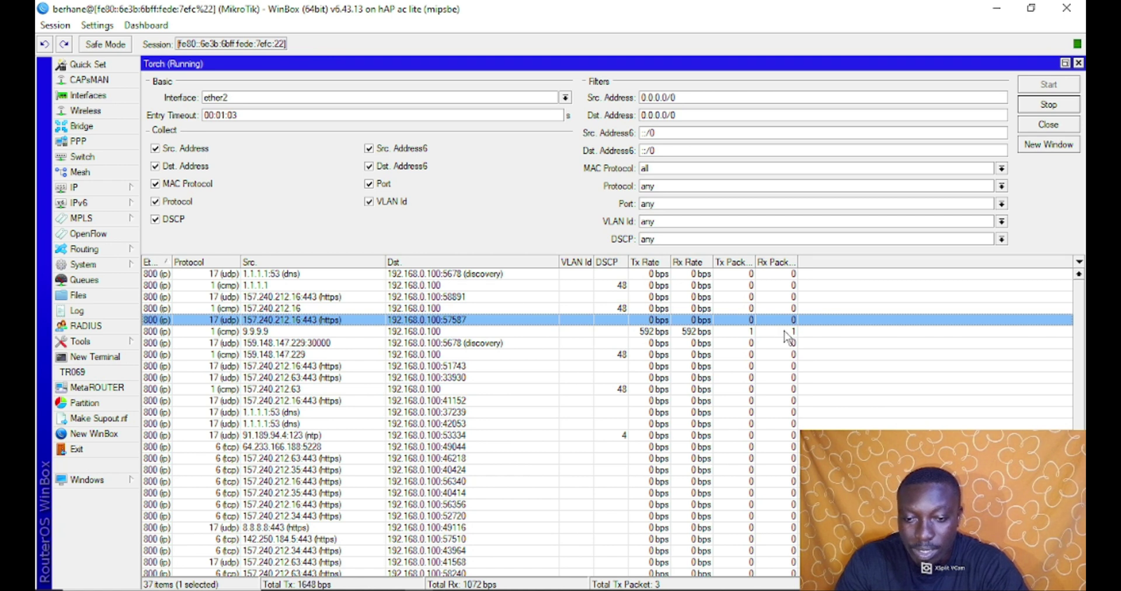